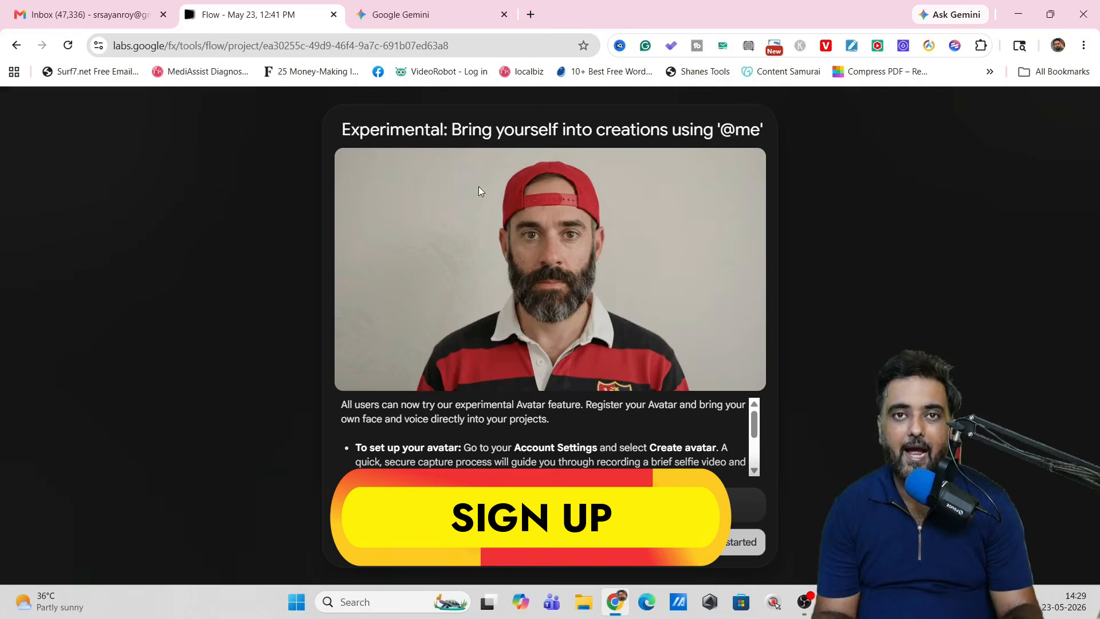
- Dismiss the avatar feature announcement and start creating an avatar from the Avatar category of the project's assets
left_click(732, 543)
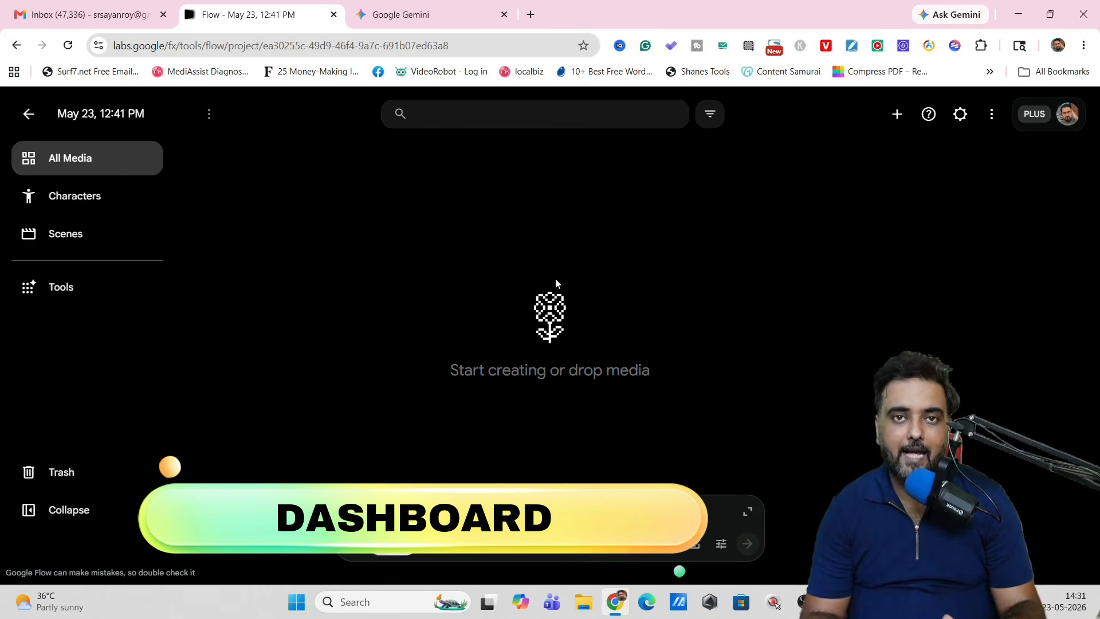
left_click(354, 545)
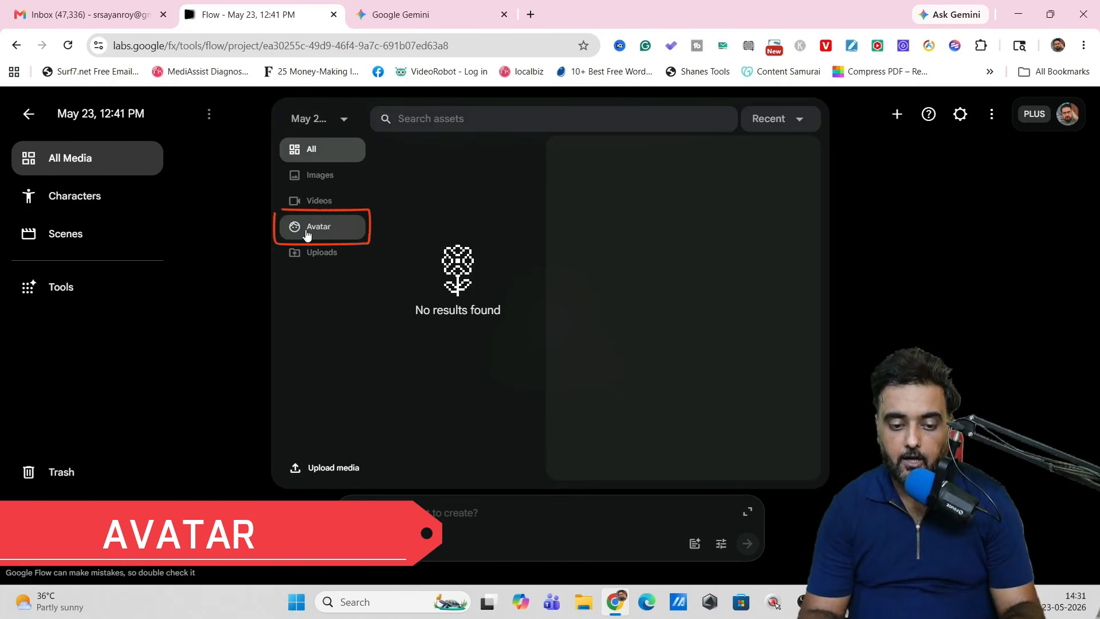
left_click(324, 228)
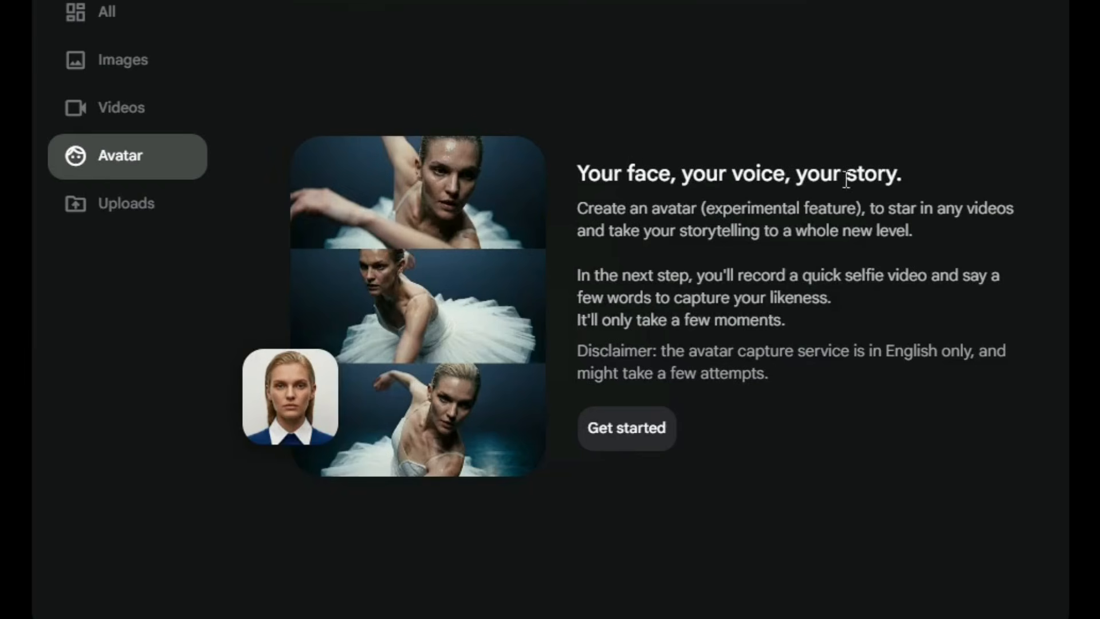
left_click(625, 439)
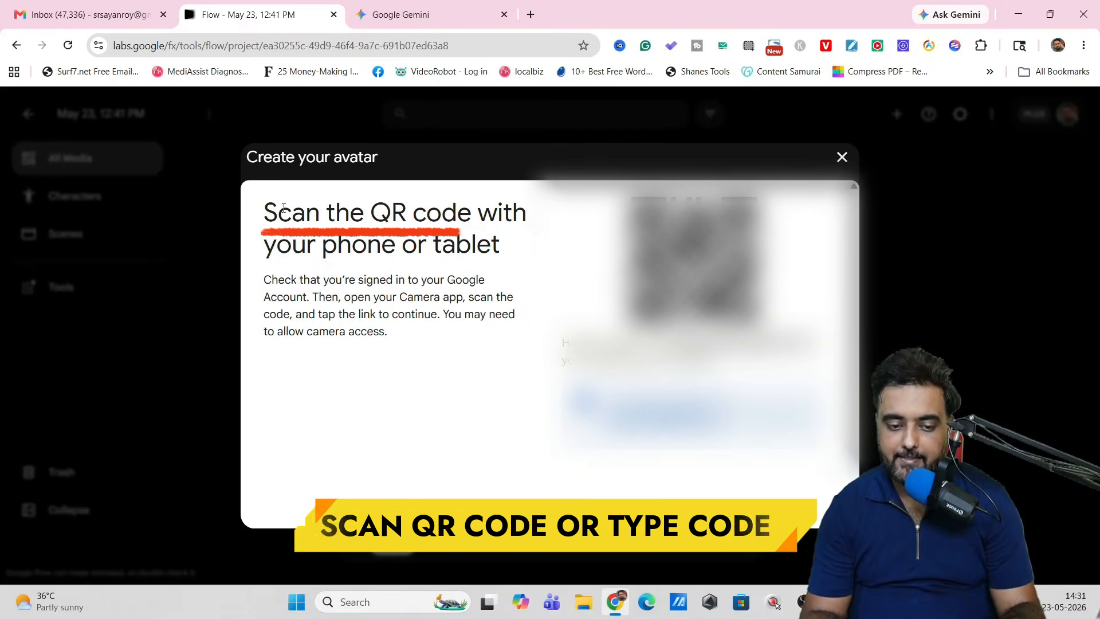
- Read the QR code instructions for capturing the avatar and accept the finished avatar
left_click_drag(264, 210, 530, 261)
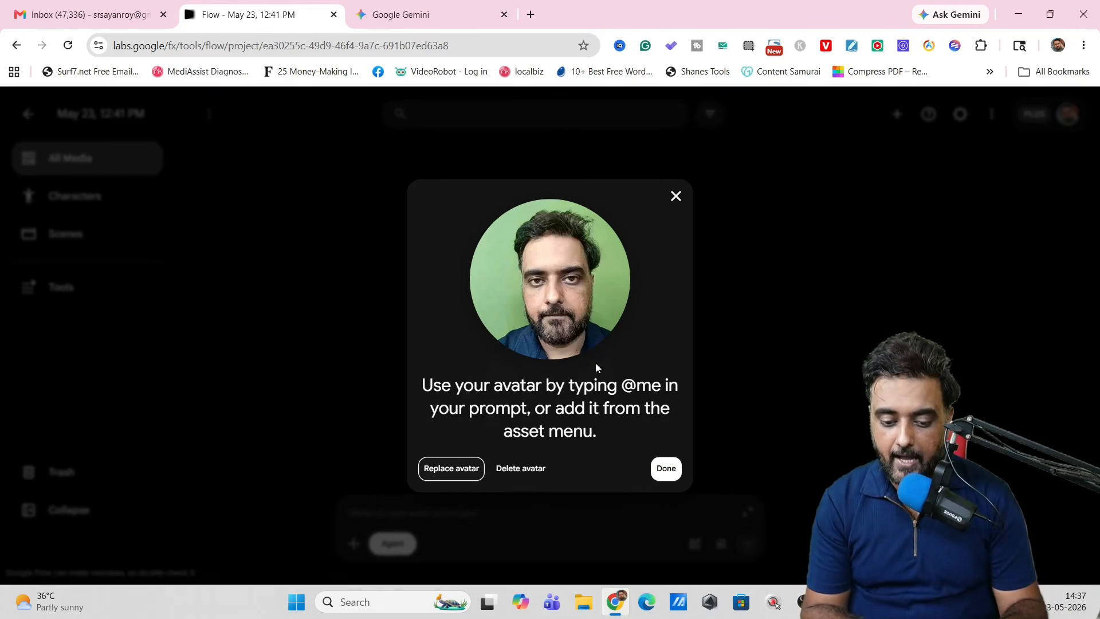
left_click_drag(623, 385, 659, 390)
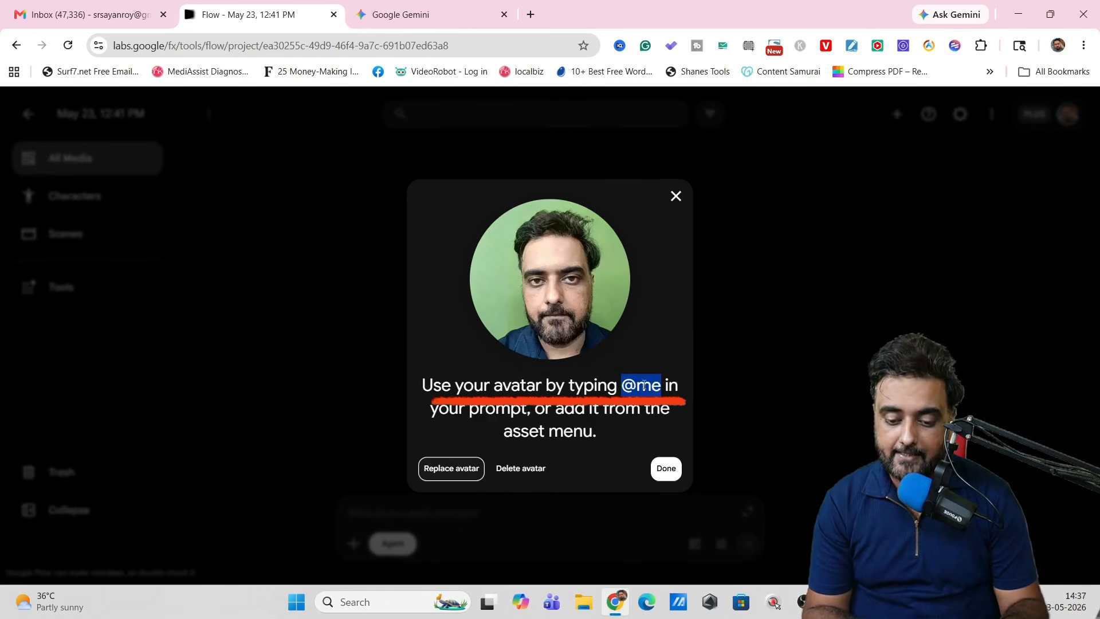
left_click(659, 469)
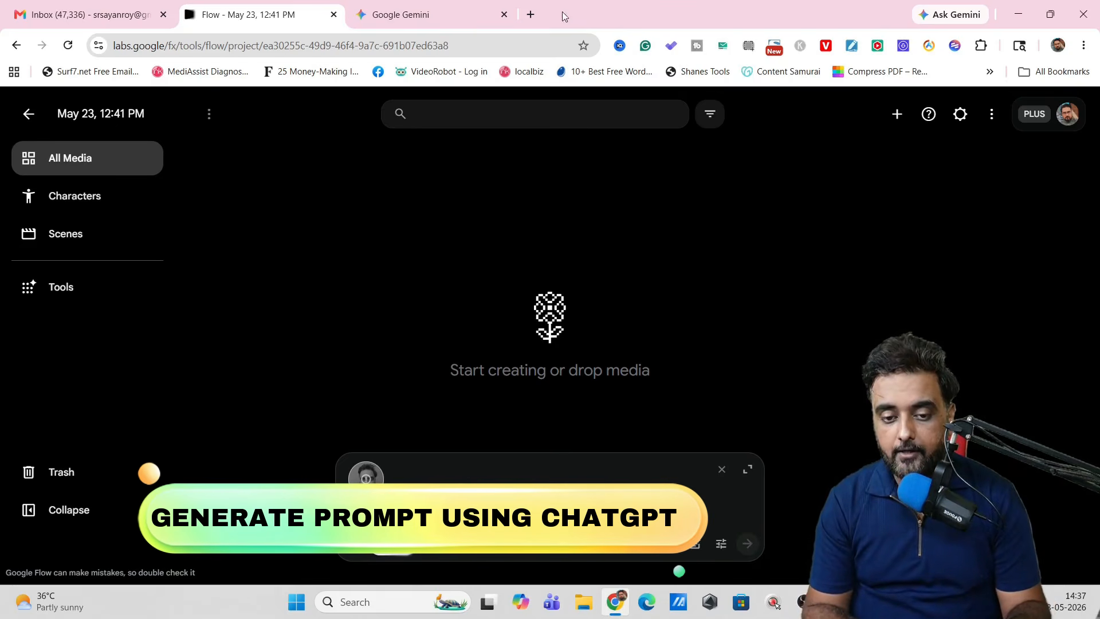
- In ChatGPT, request a Google Omni travel-shorts prompt with my own character near Burj Khalifa in Dubai saying "here i am infront of burj khalifa"
left_click(530, 14)
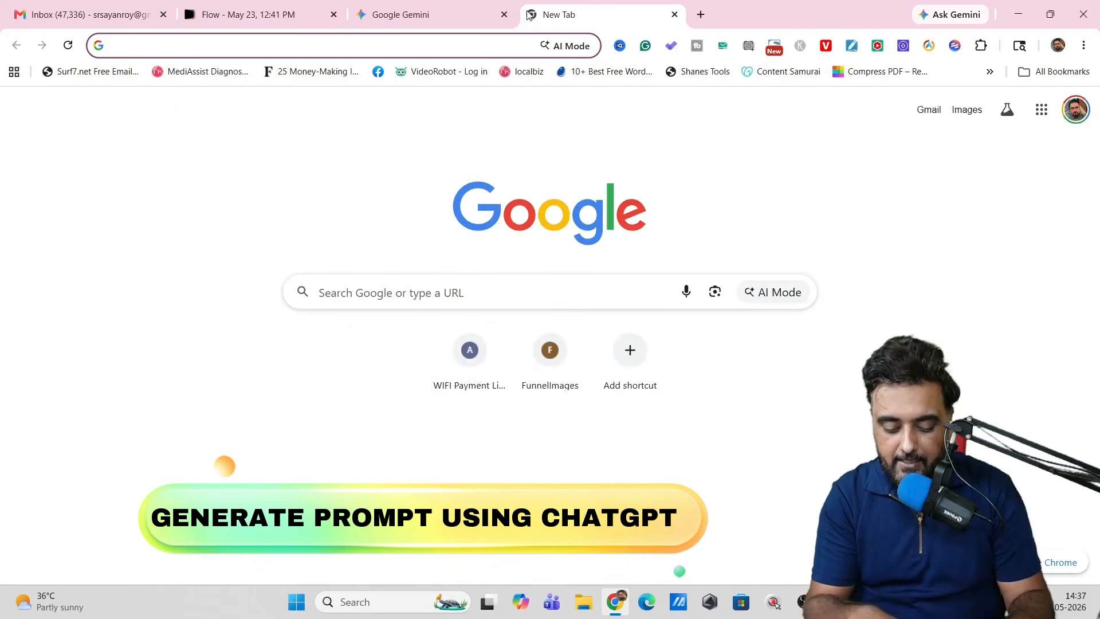
type("chatgpt")
key("Right")
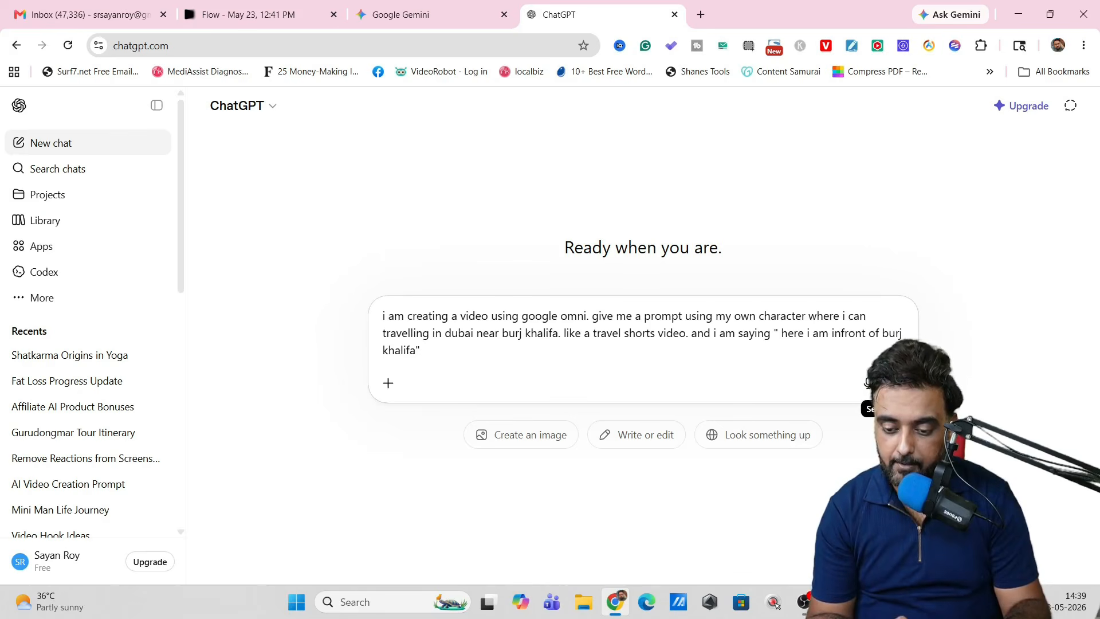
left_click(897, 382)
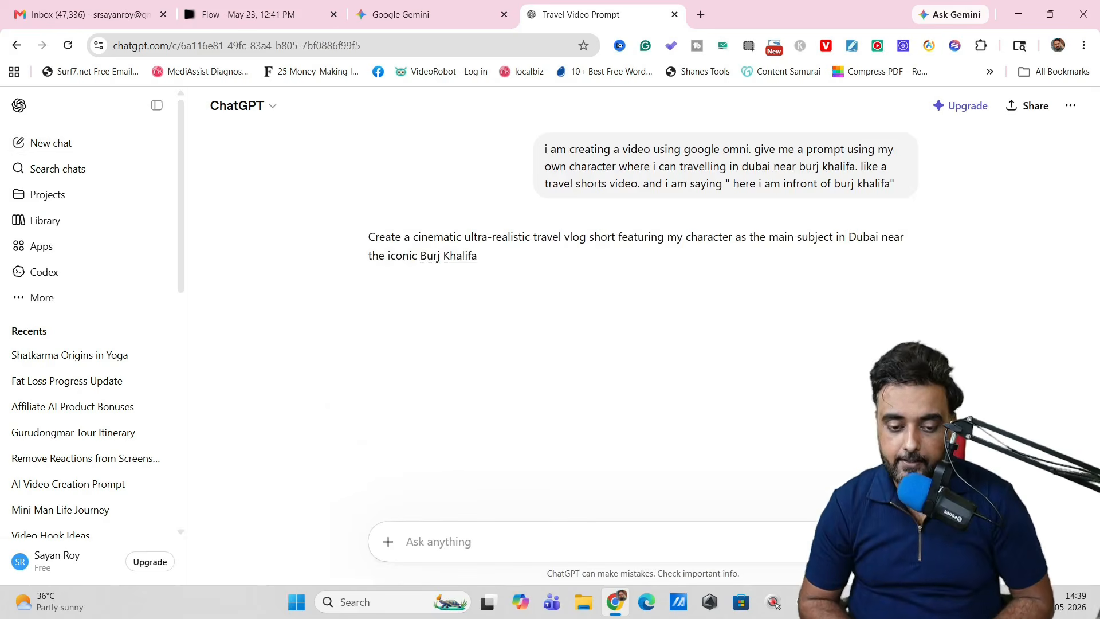
- Copy the entire generated Dubai travel vlog prompt, from the opening sentence through the Negative Prompt section
left_click_drag(1093, 330, 1077, 316)
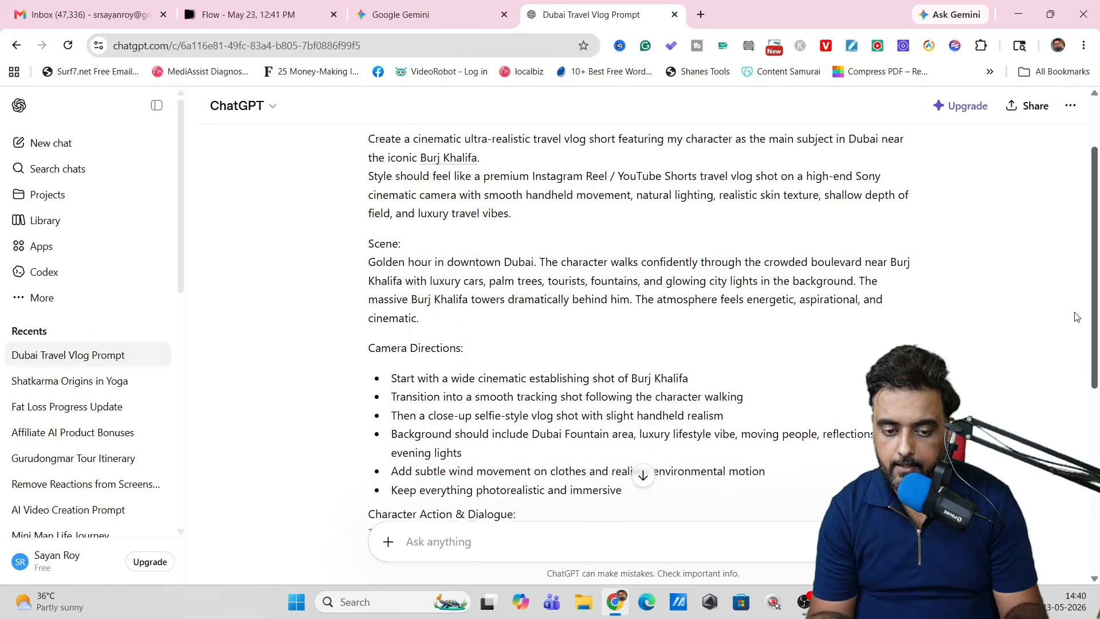
scroll(1075, 304, "up", 1)
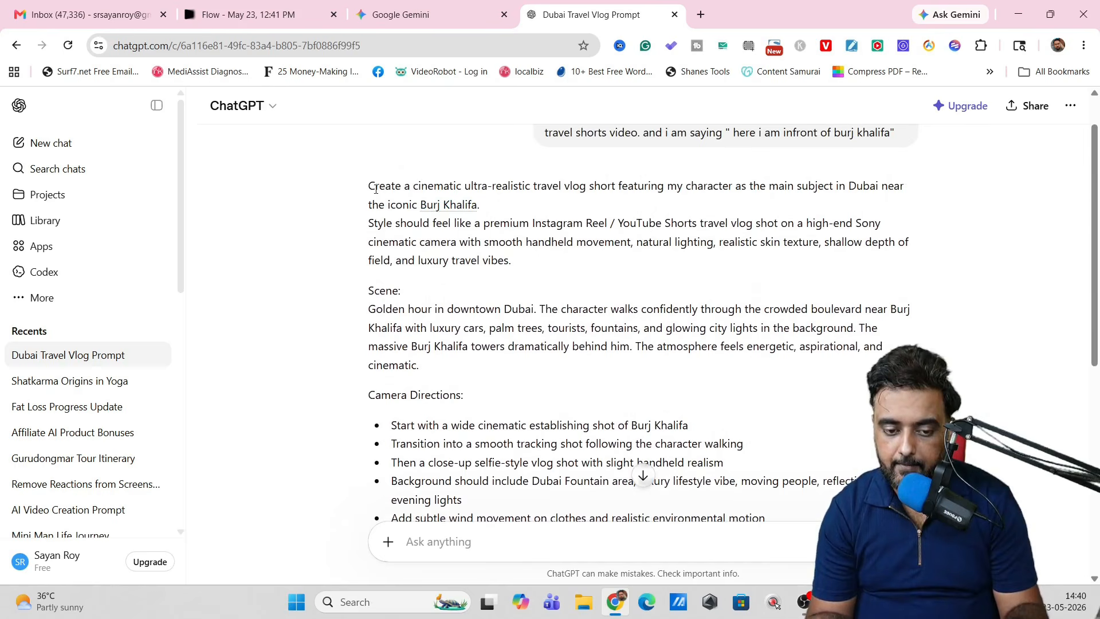
left_click_drag(368, 189, 495, 289)
left_click_drag(567, 441, 842, 441)
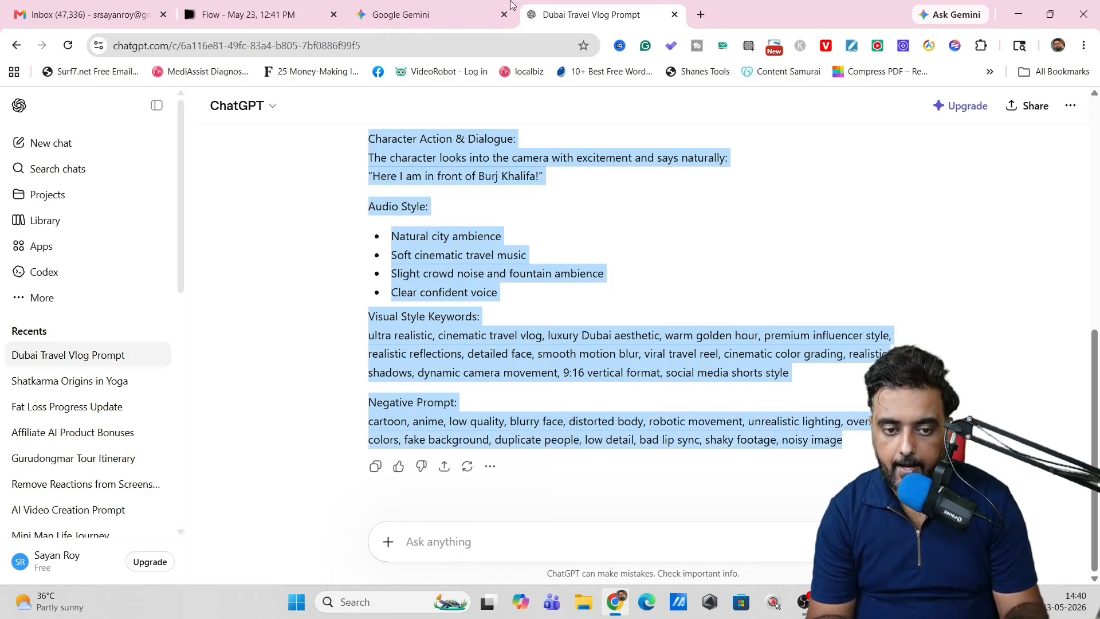
- Switch back to the Flow project and add the "me" avatar to the prompt as a reference
left_click(255, 16)
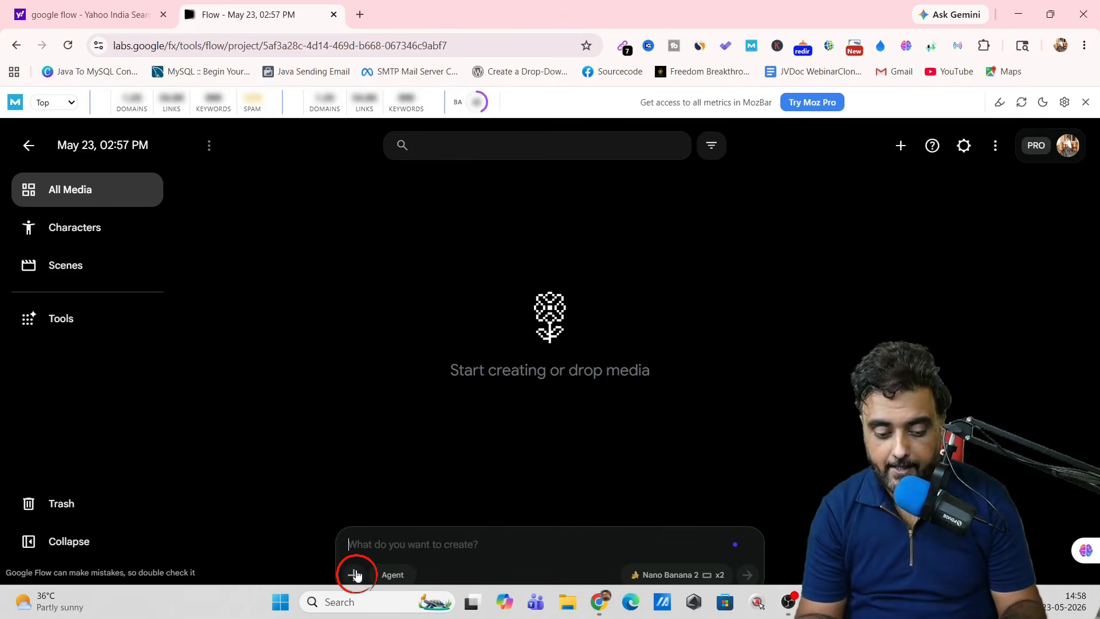
left_click(356, 575)
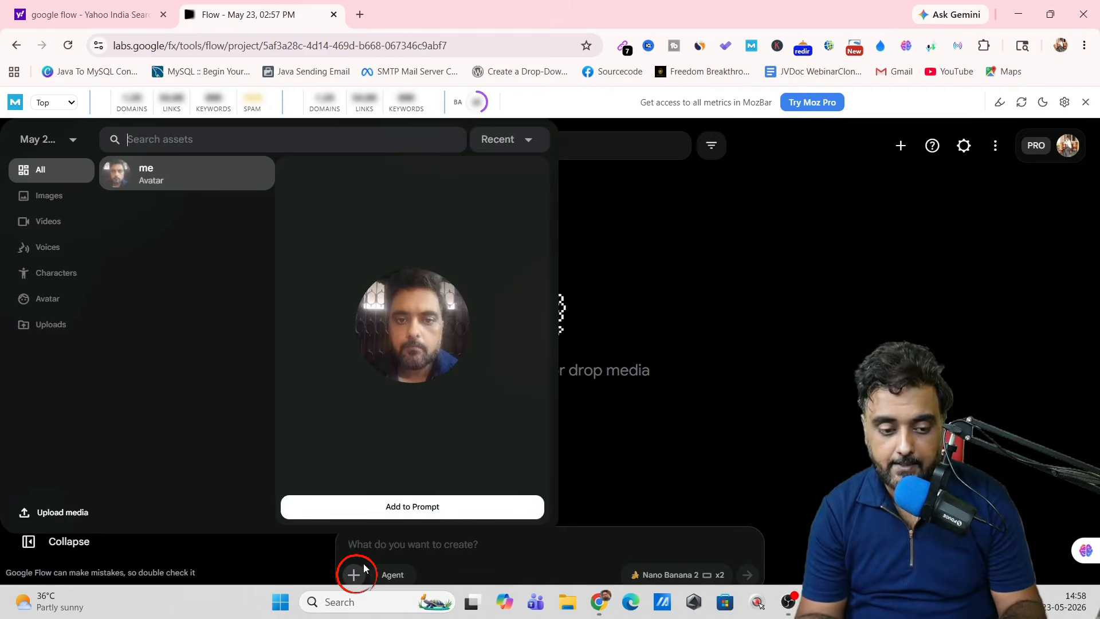
left_click(43, 300)
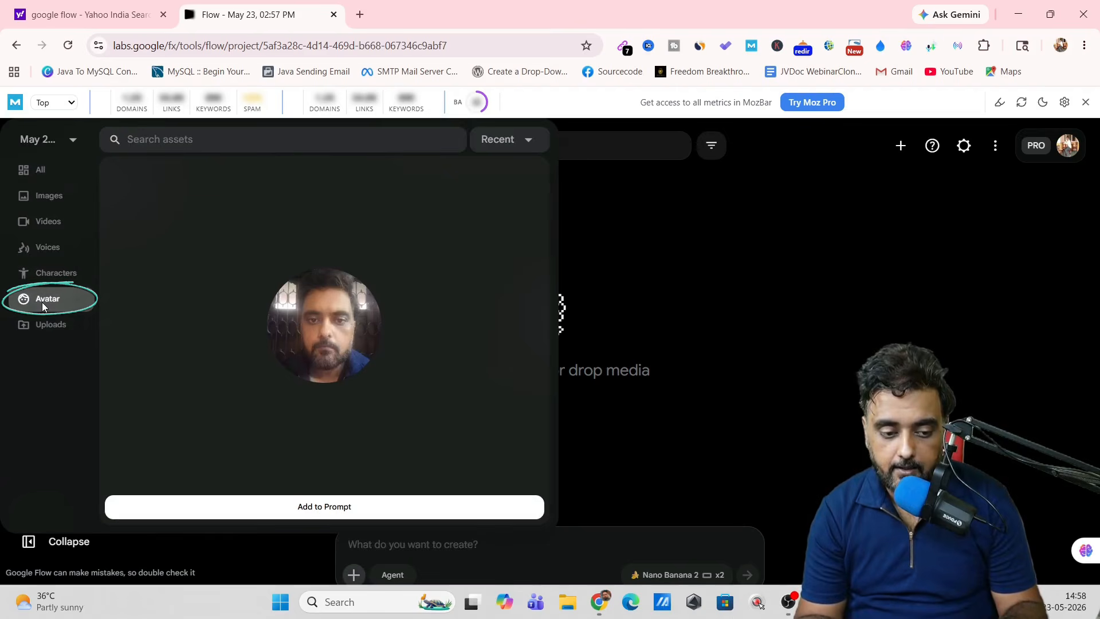
left_click(317, 512)
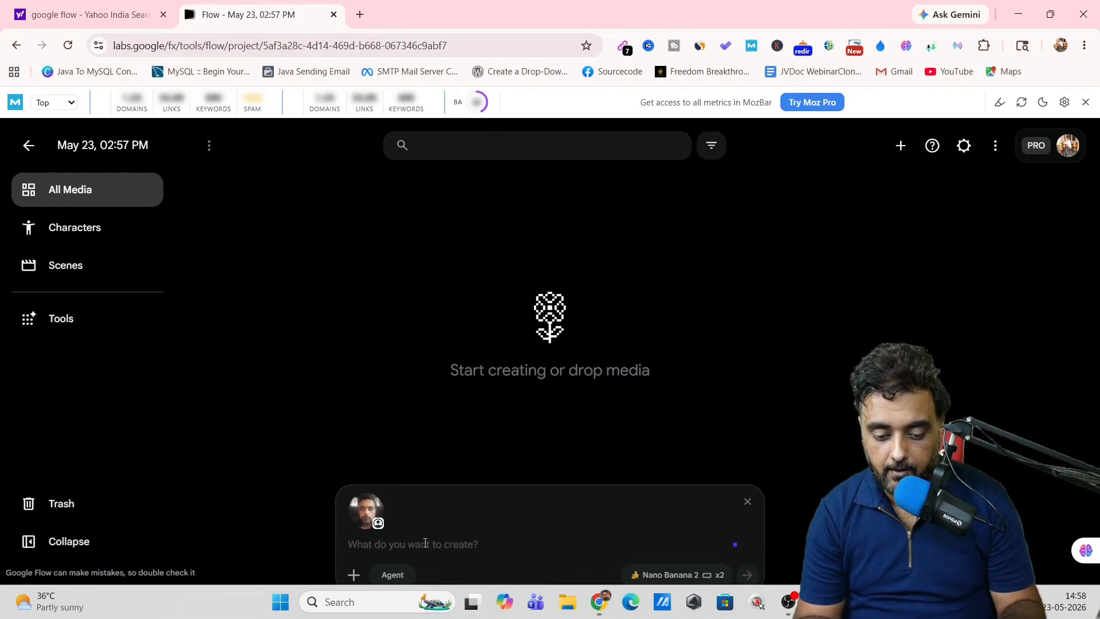
- Paste the copied Dubai travel vlog prompt into the project's prompt box
left_click(425, 542)
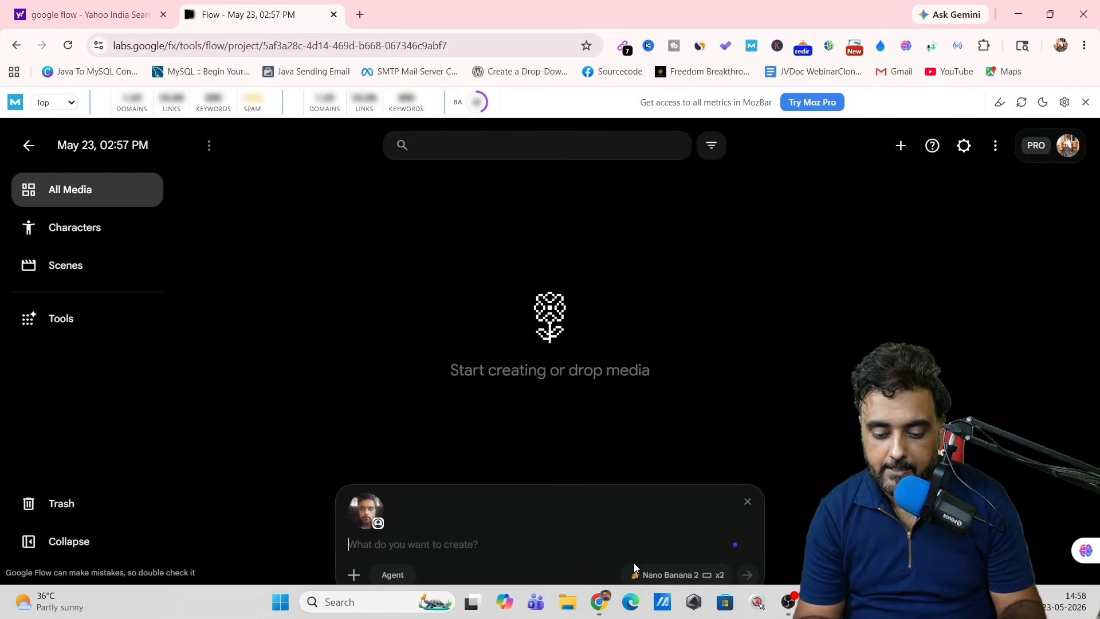
left_click(599, 602)
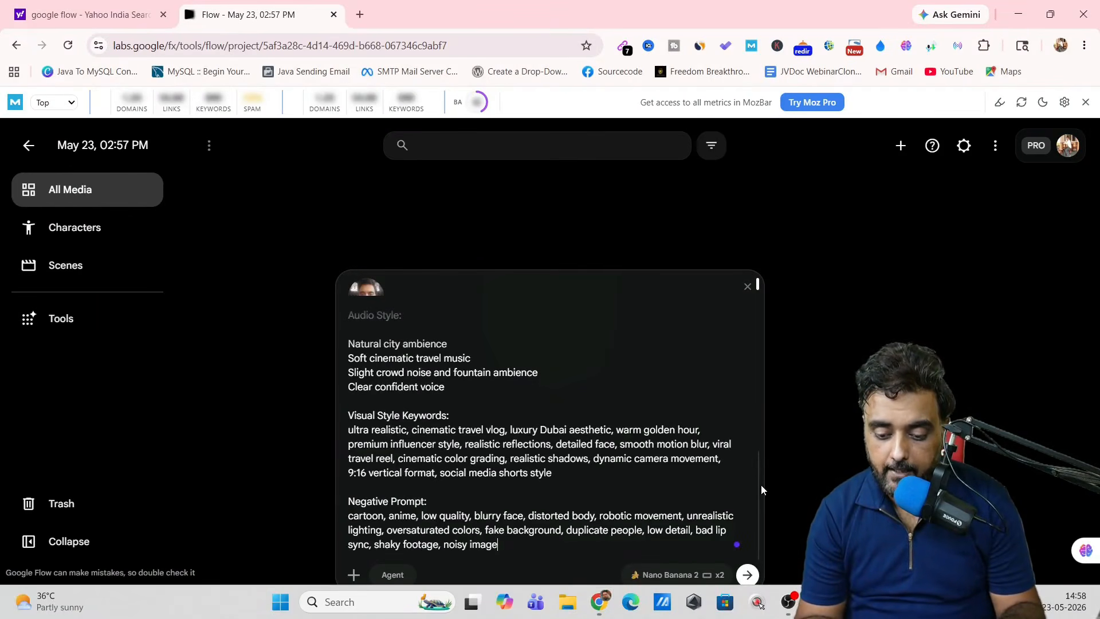
left_click_drag(758, 484, 752, 315)
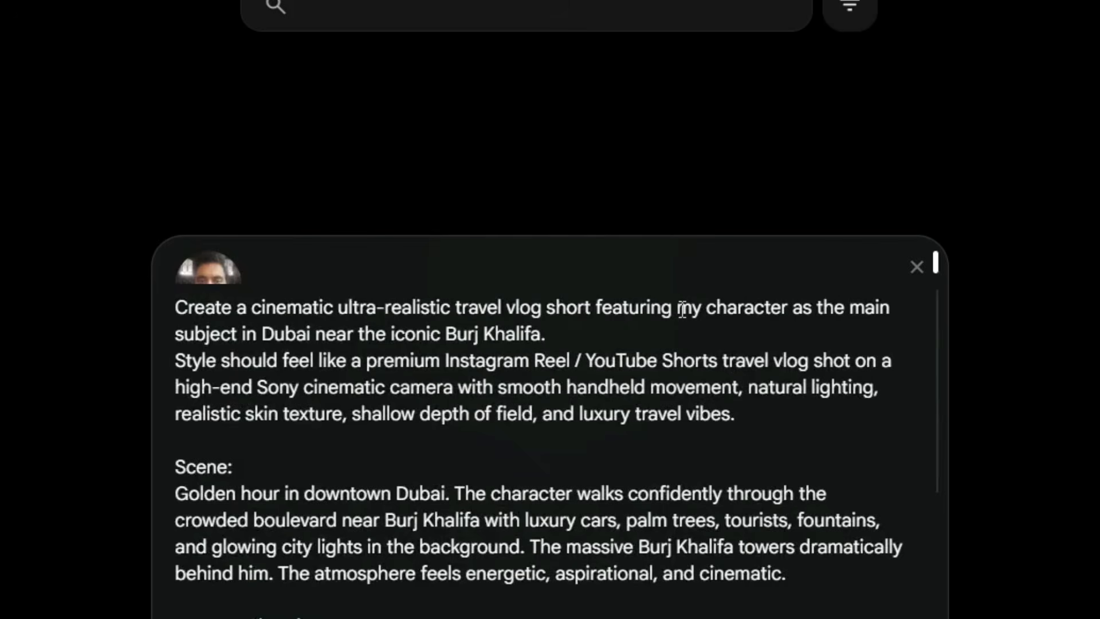
left_click_drag(682, 309, 783, 307)
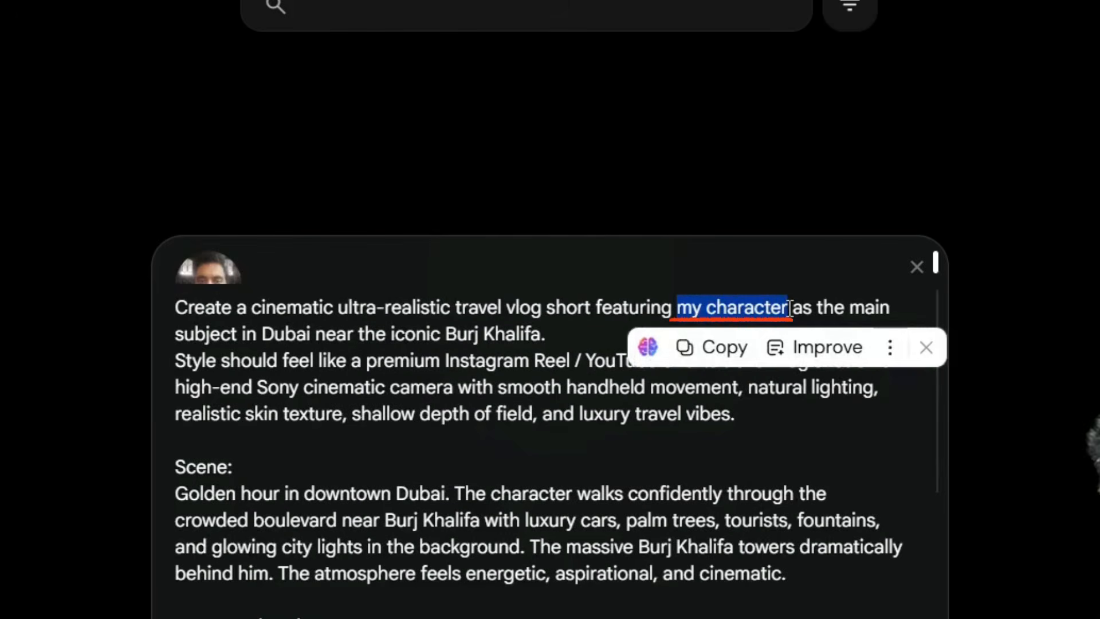
type("@me")
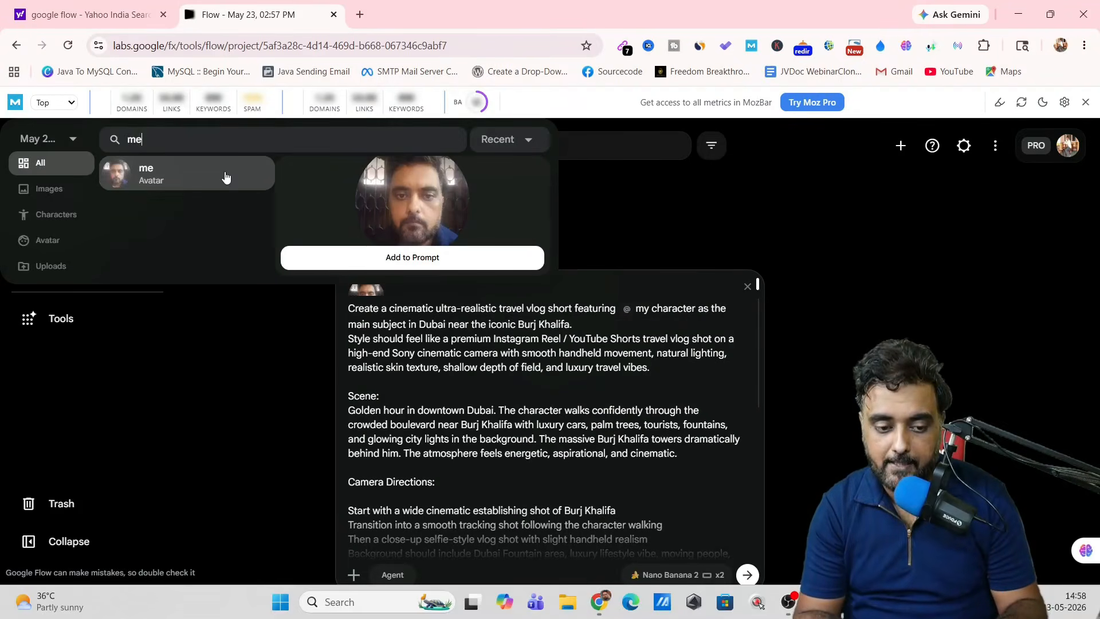
left_click(226, 178)
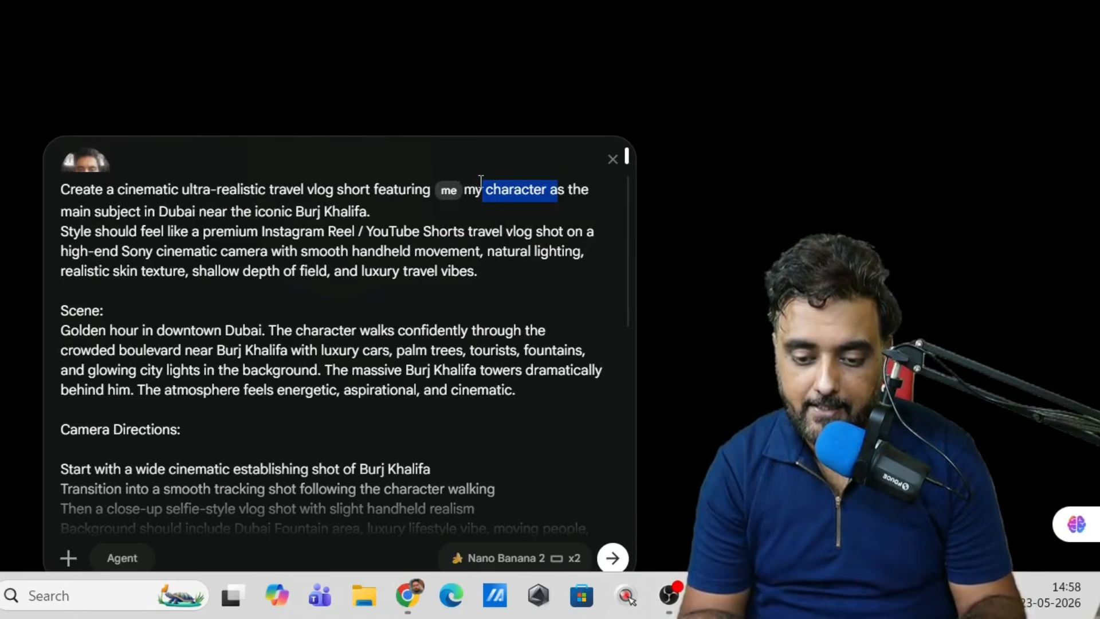
left_click(548, 190)
key("BackSpace")
key("BackSpace")
key("BackSpace")
key("BackSpace")
key("BackSpace")
key("BackSpace")
key("BackSpace")
key("BackSpace")
key("BackSpace")
key("BackSpace")
key("BackSpace")
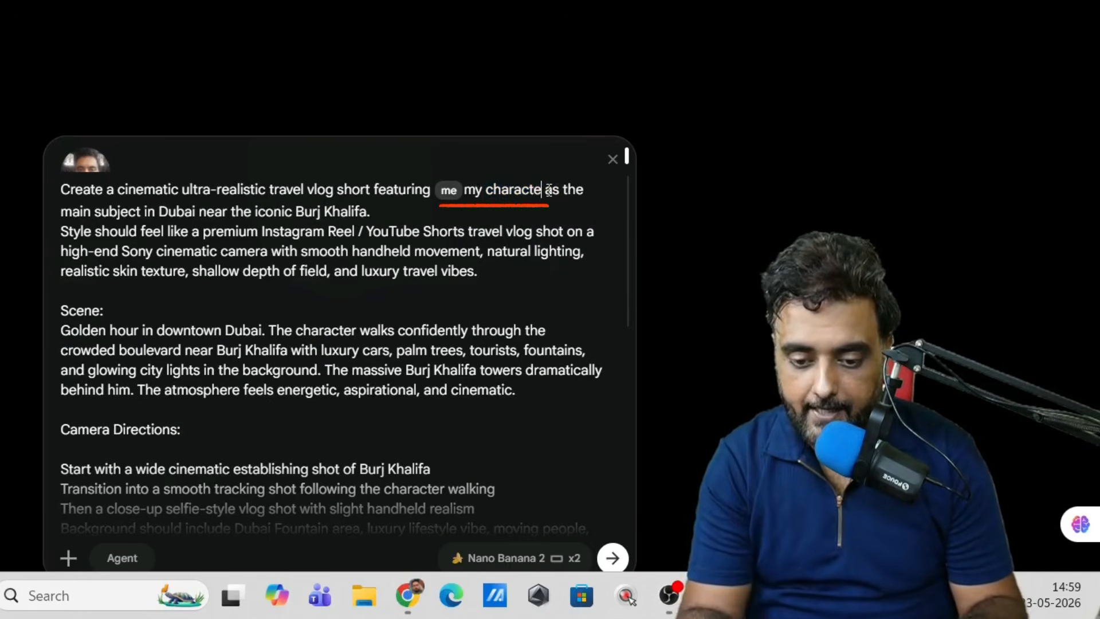
key("BackSpace")
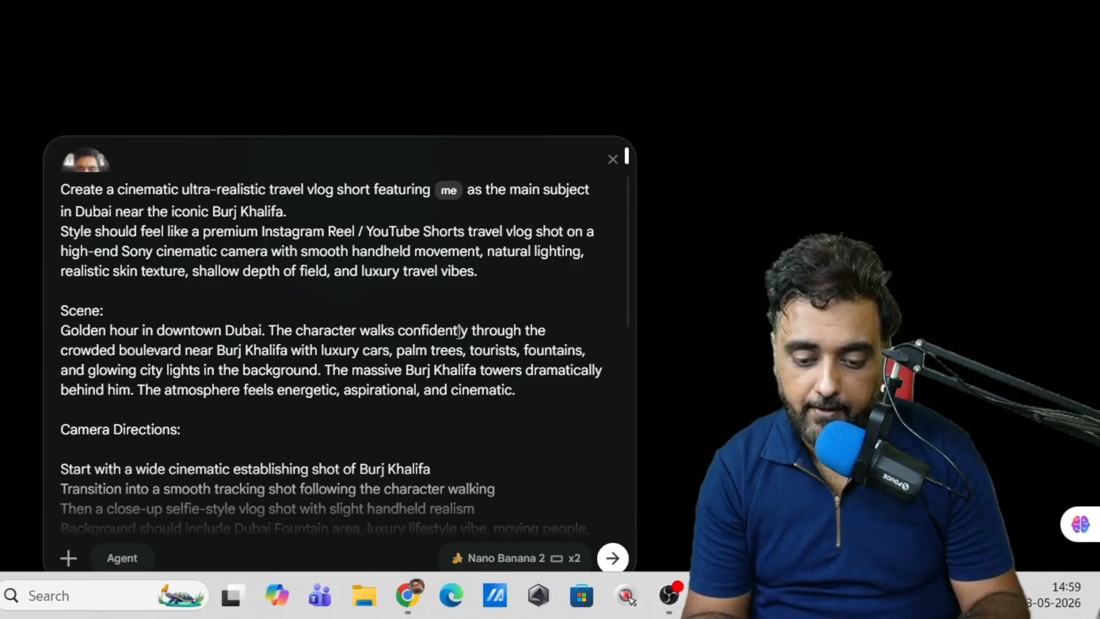
left_click_drag(358, 330, 278, 324)
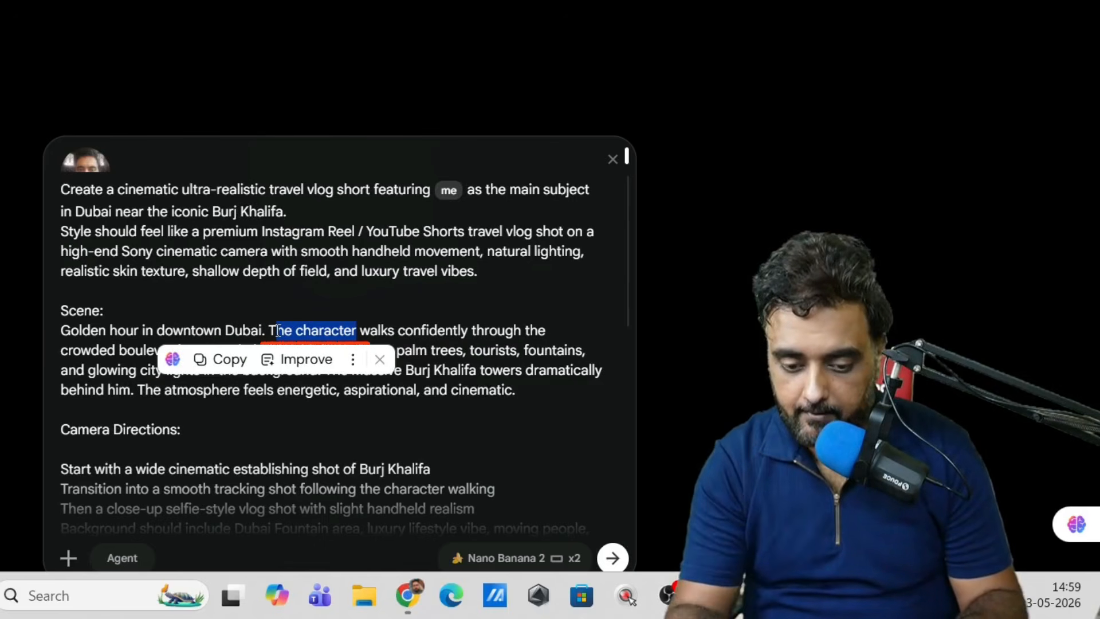
key("BackSpace")
key("BackSpace")
type("@")
key("Return")
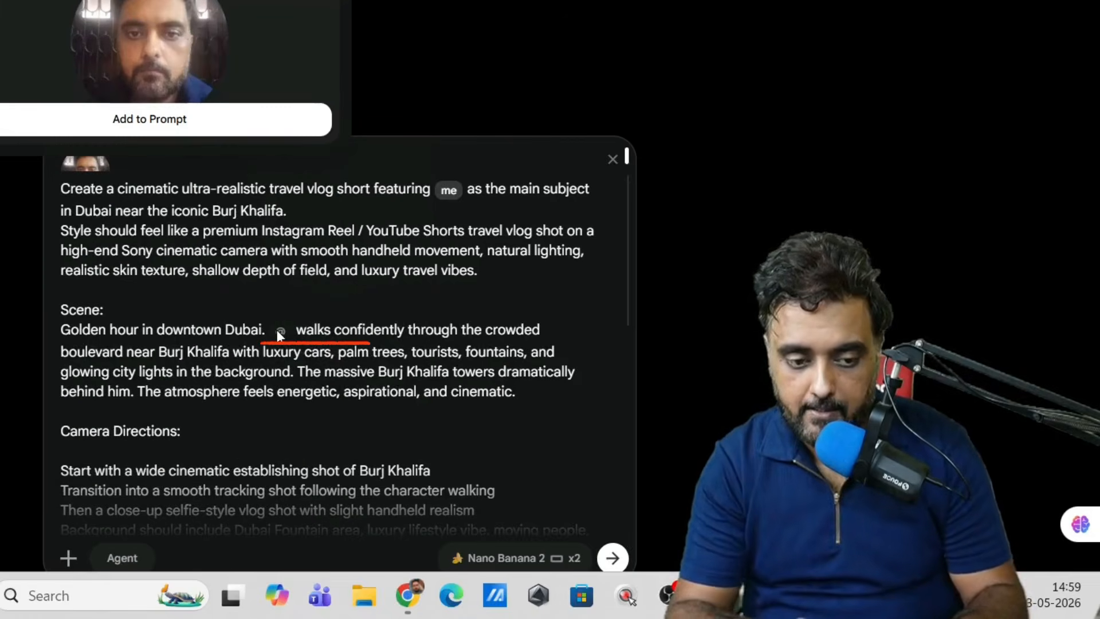
left_click(335, 331)
key("BackSpace")
type("ing")
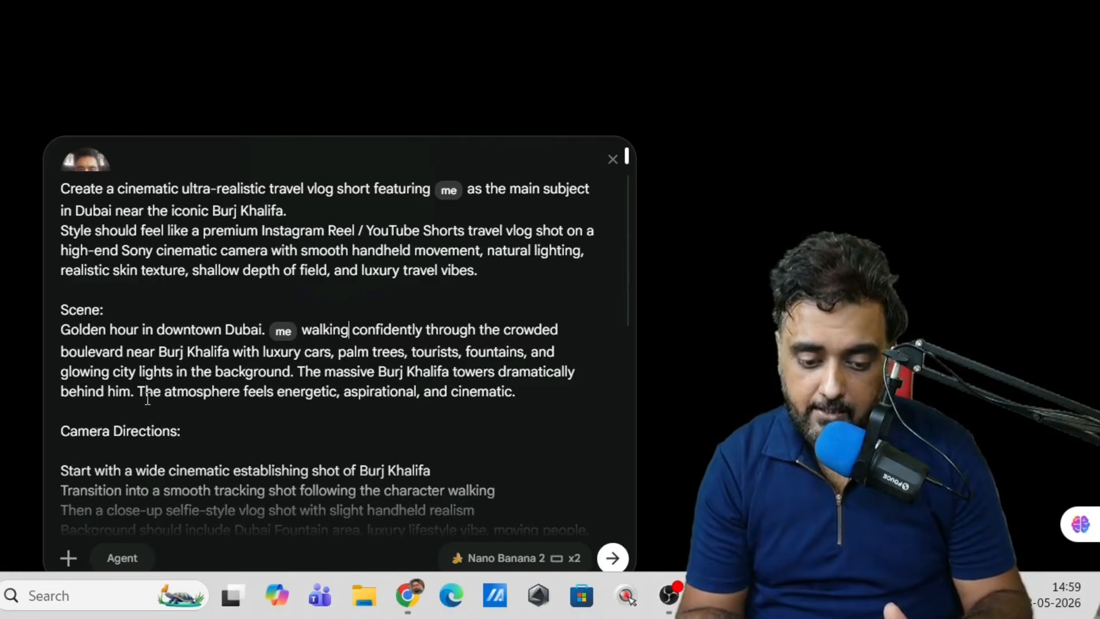
double_click(125, 393)
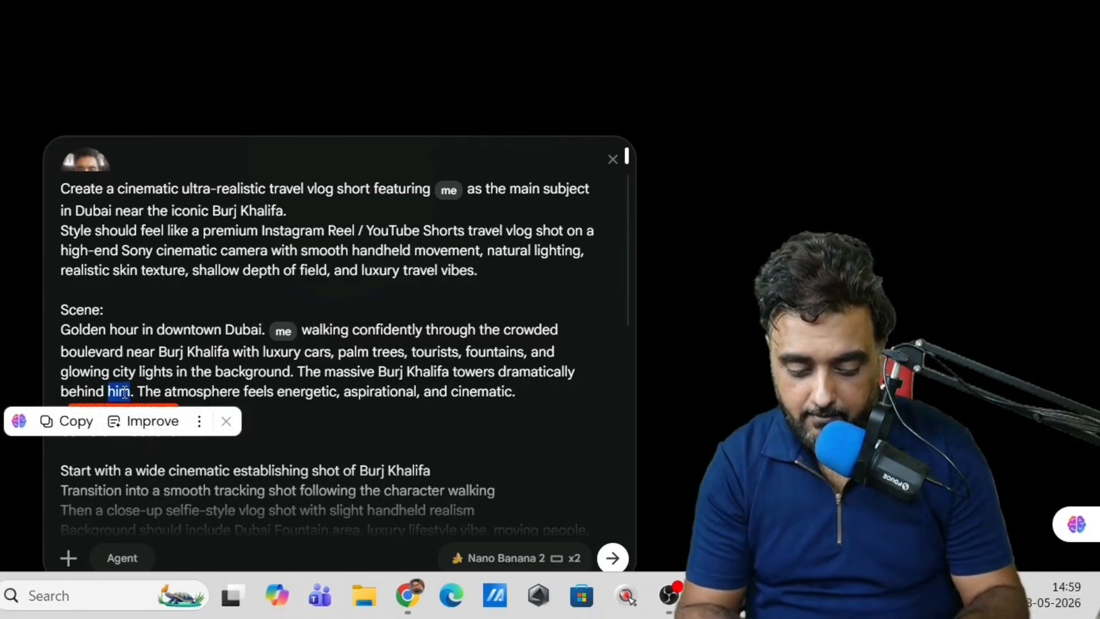
type("@")
key("Return")
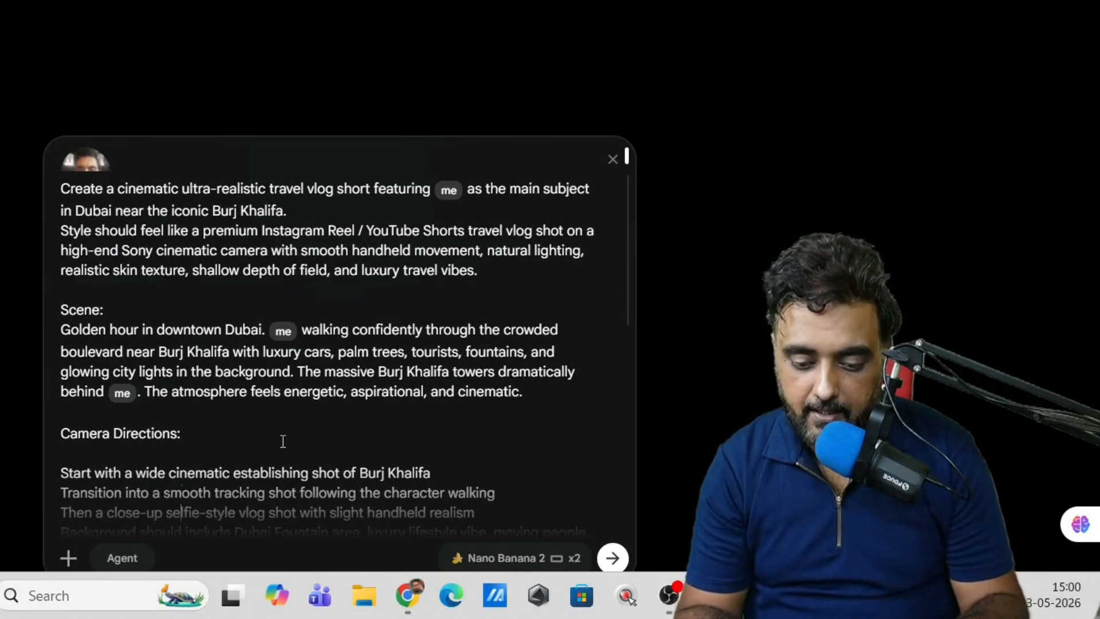
- Review the rest of the prompt and switch the generation type from Image to Video
scroll(283, 441, "down", 5)
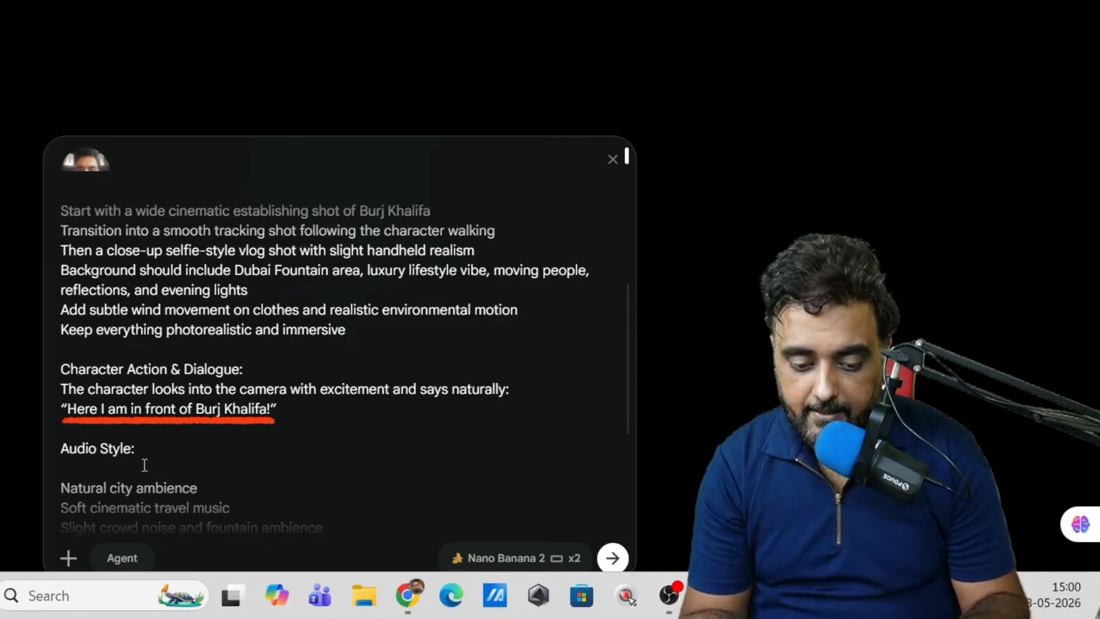
left_click(476, 460)
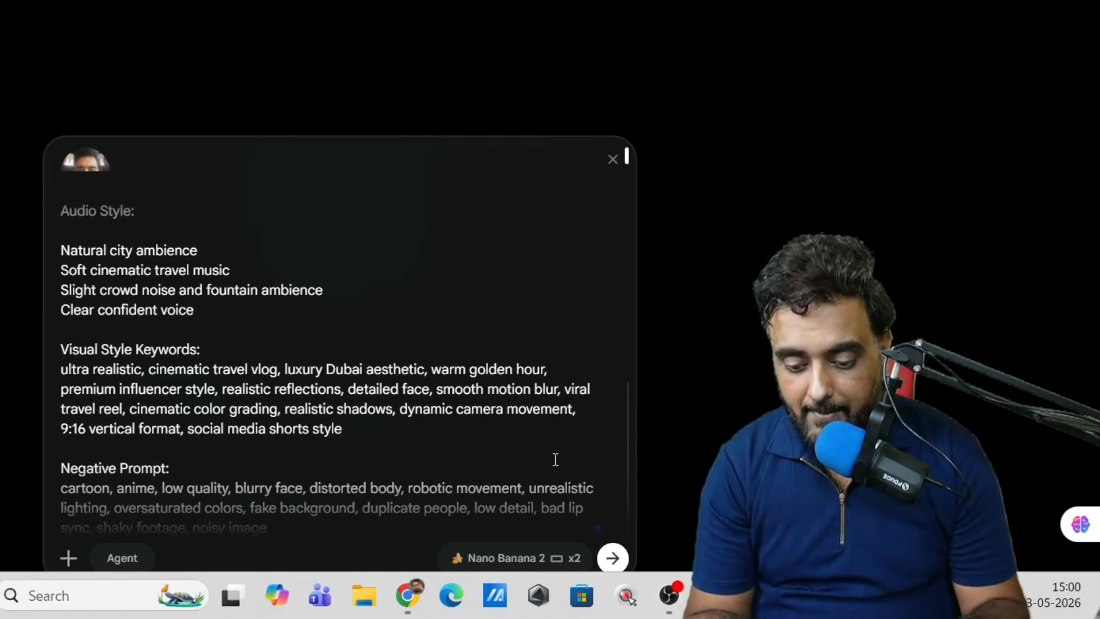
left_click_drag(626, 439, 632, 272)
scroll(617, 284, "down", 1)
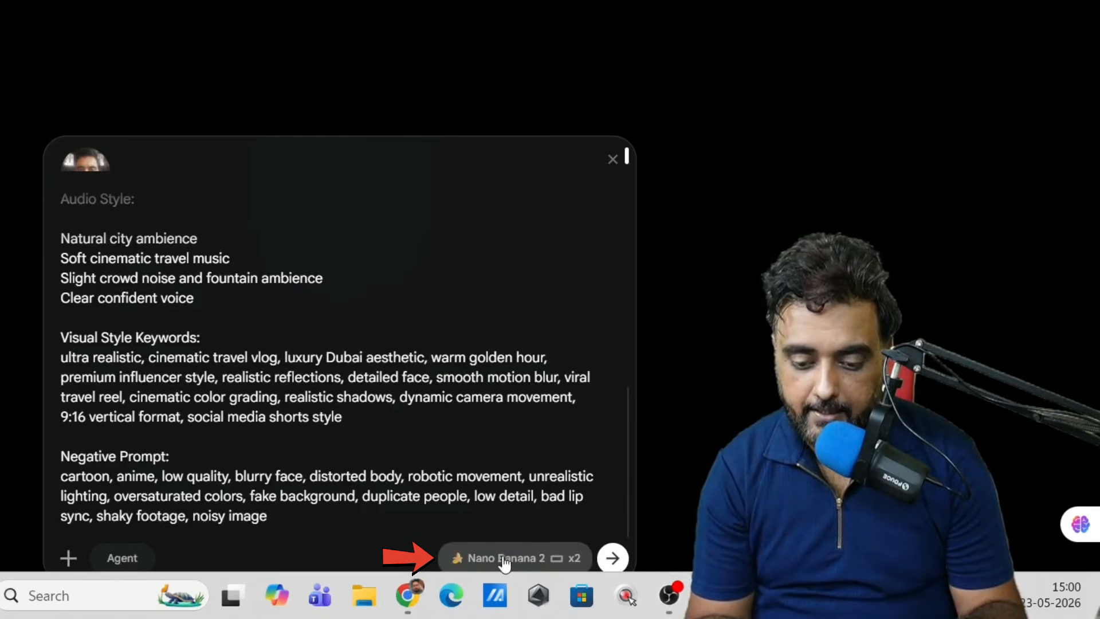
left_click(514, 559)
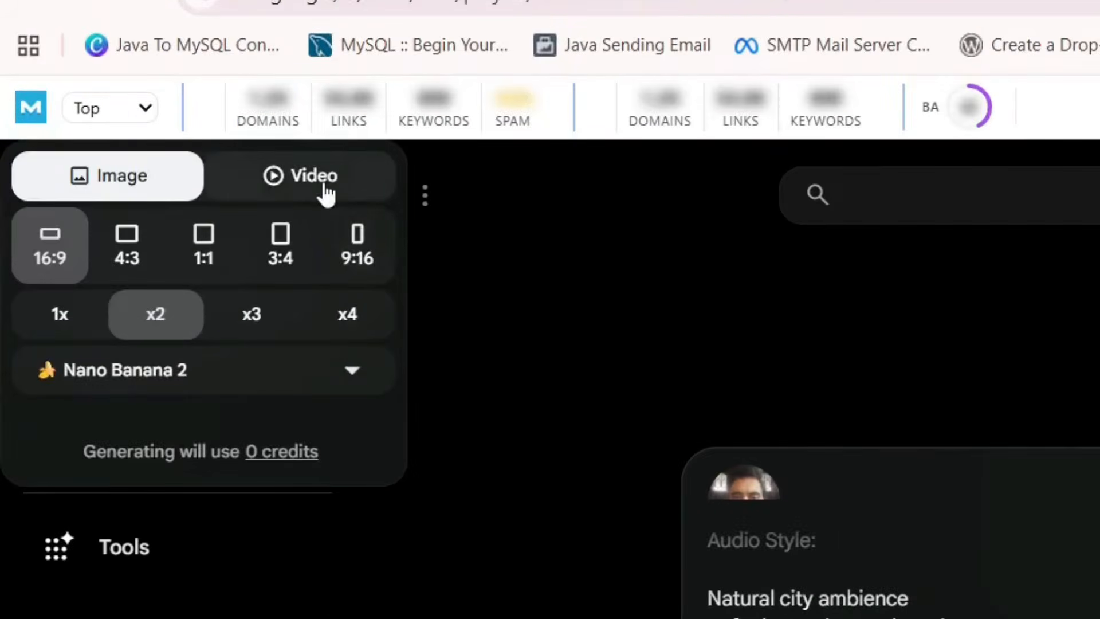
left_click(326, 192)
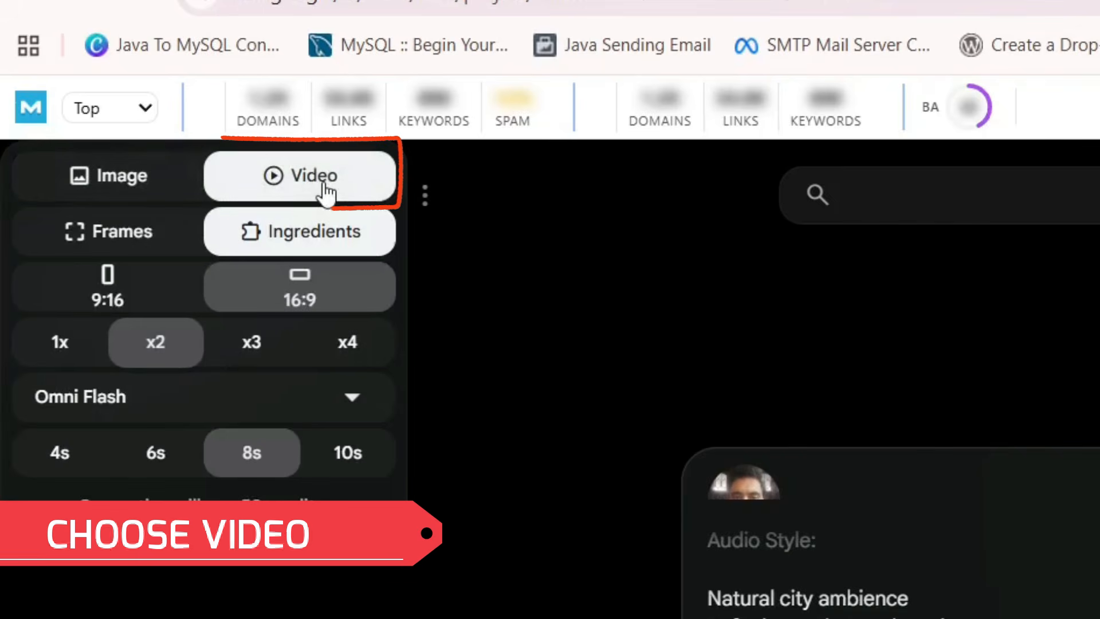
- Set the video's aspect ratio to 9:16 and the number of outputs to 1x
left_click(140, 296)
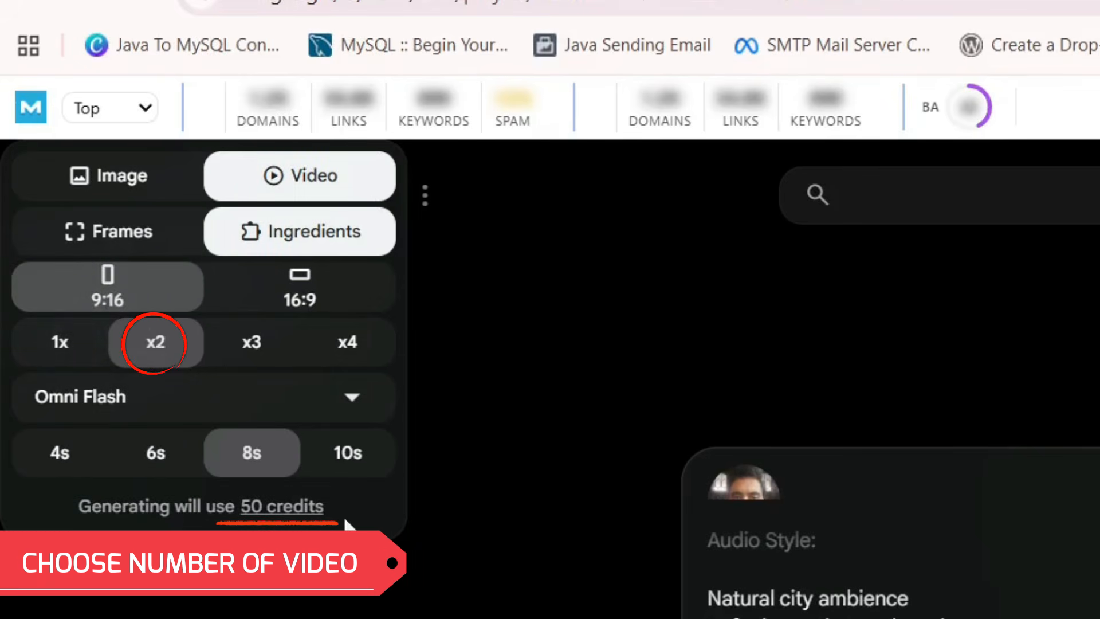
left_click(68, 354)
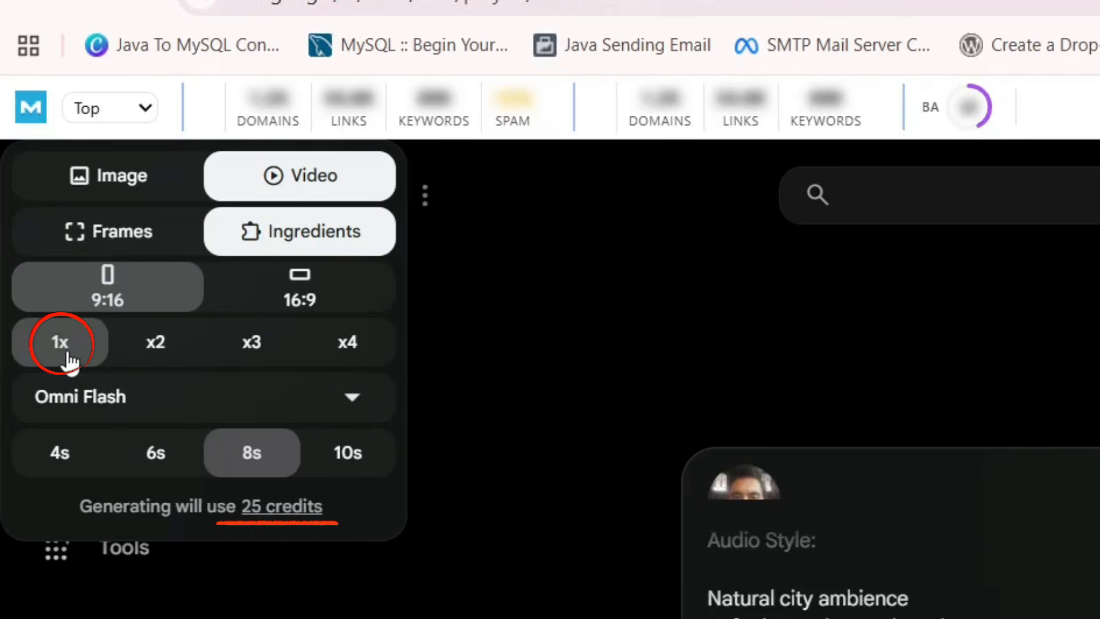
- Try the 4s, 6s, 8s and 10s durations with Omni Flash to compare their credit costs
left_click(165, 469)
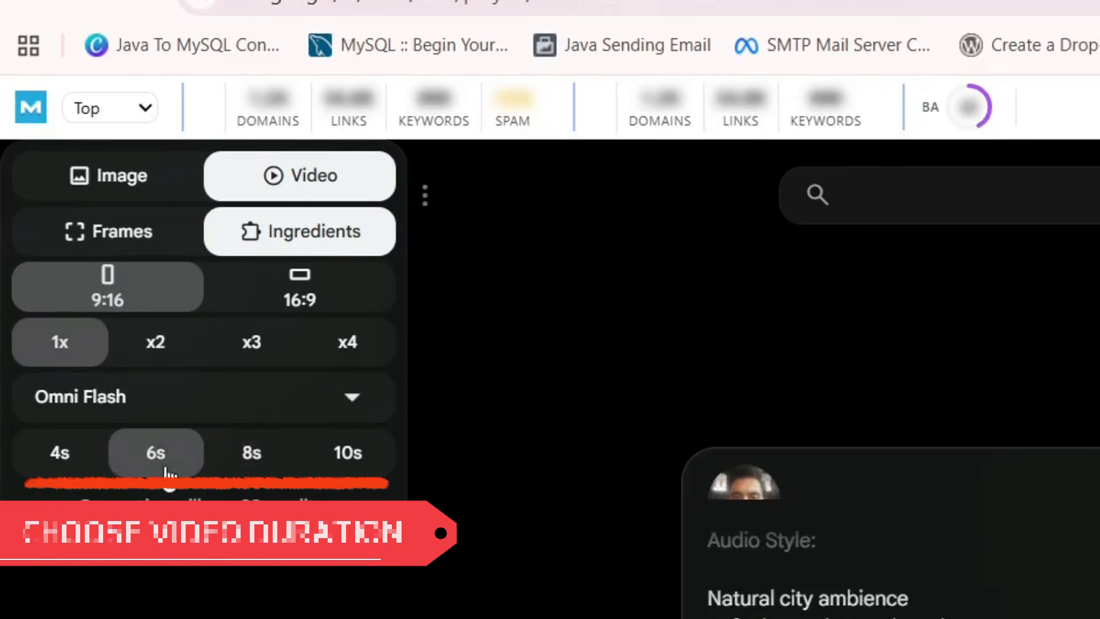
left_click(235, 467)
left_click(346, 463)
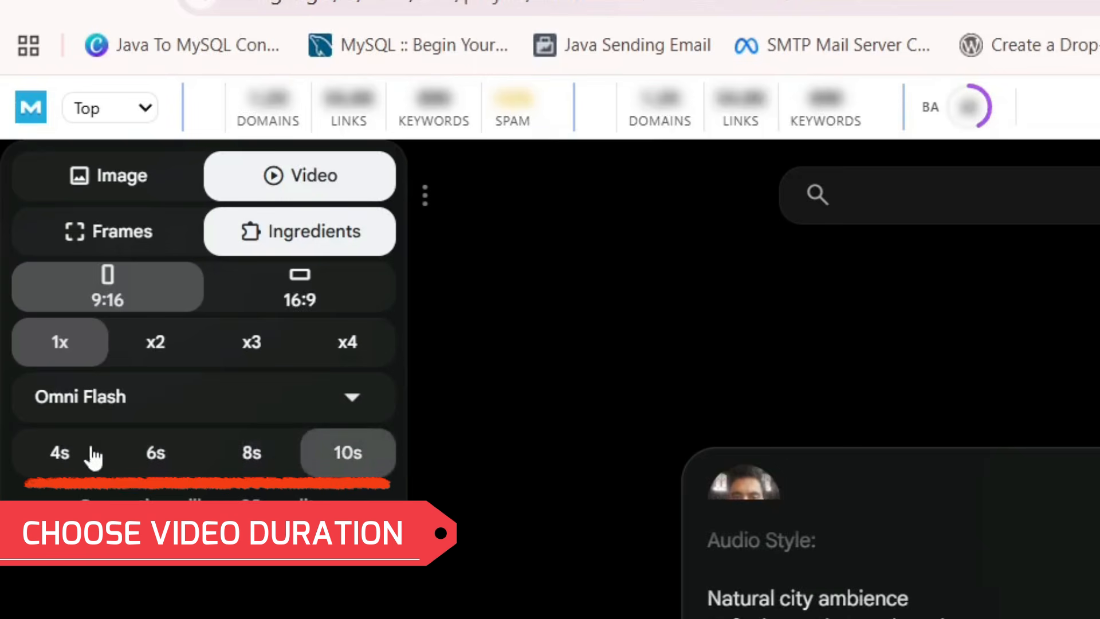
left_click(76, 456)
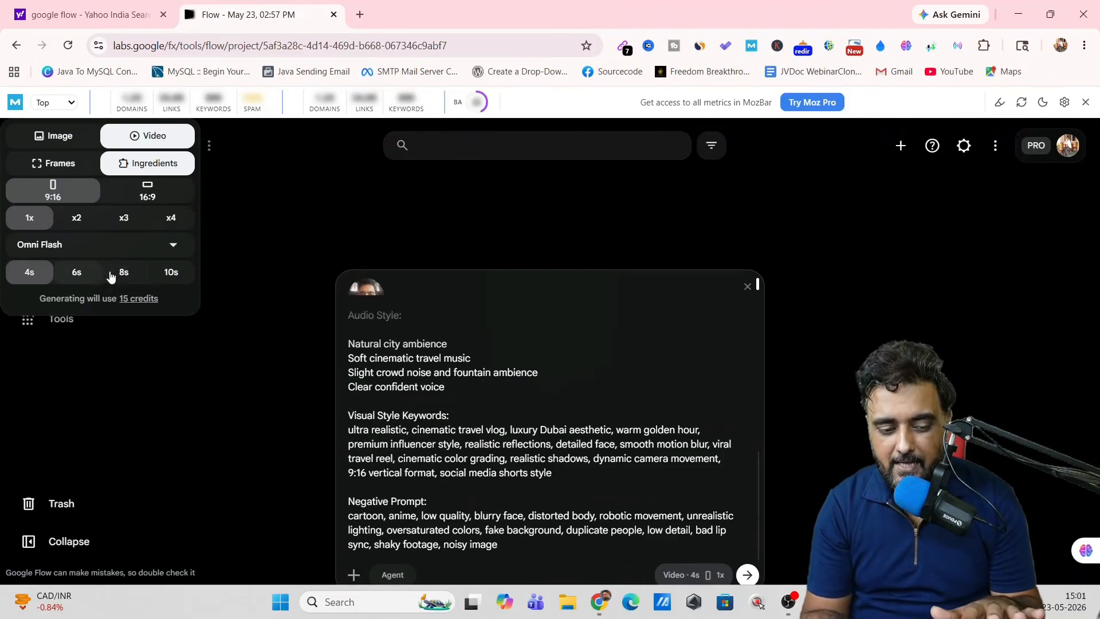
left_click(121, 279)
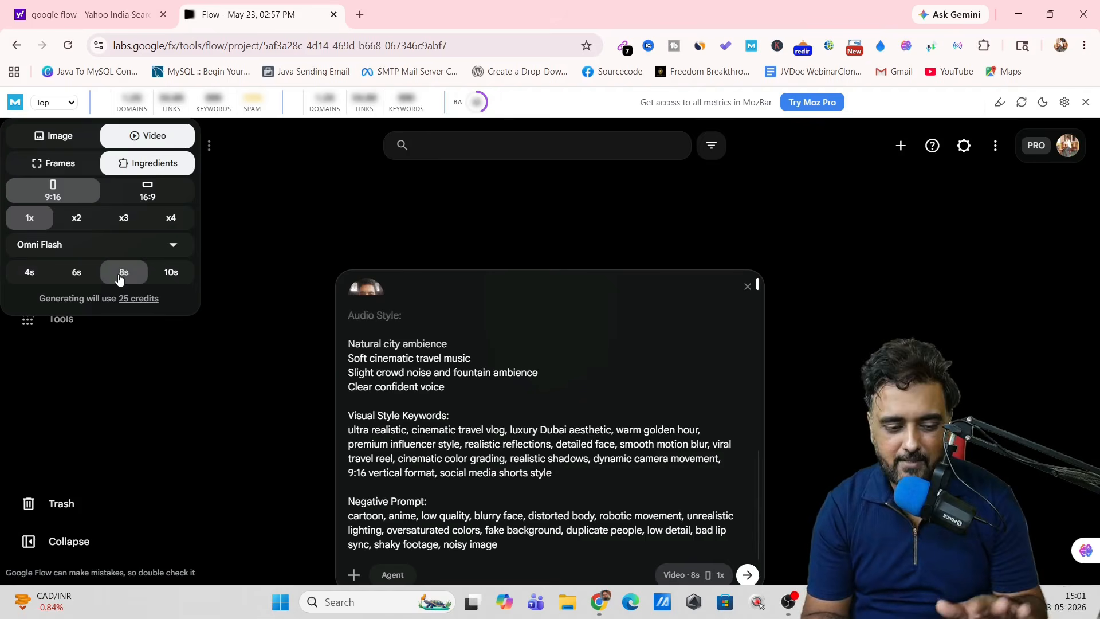
left_click(86, 276)
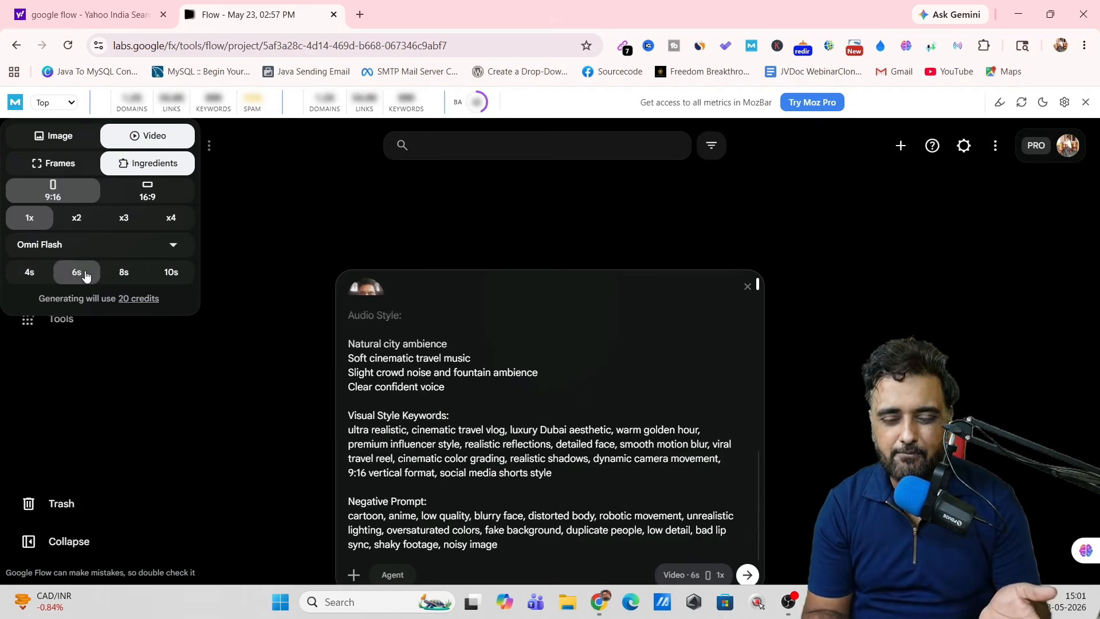
- Set the video duration to 8s and generate the Dubai travel vlog video from the prompt
left_click(115, 278)
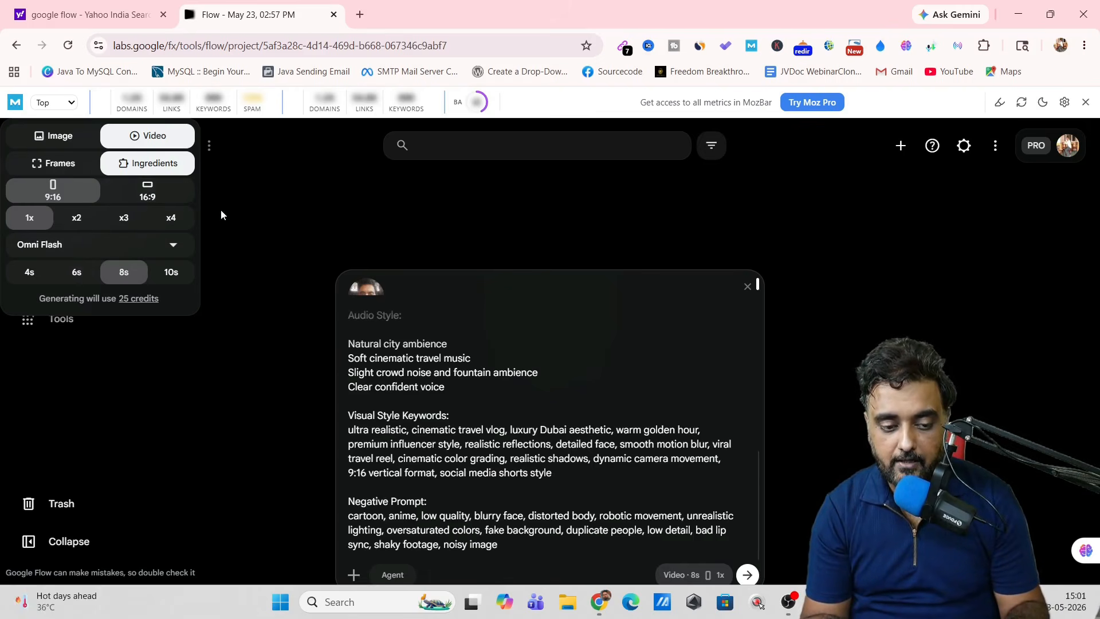
left_click(748, 575)
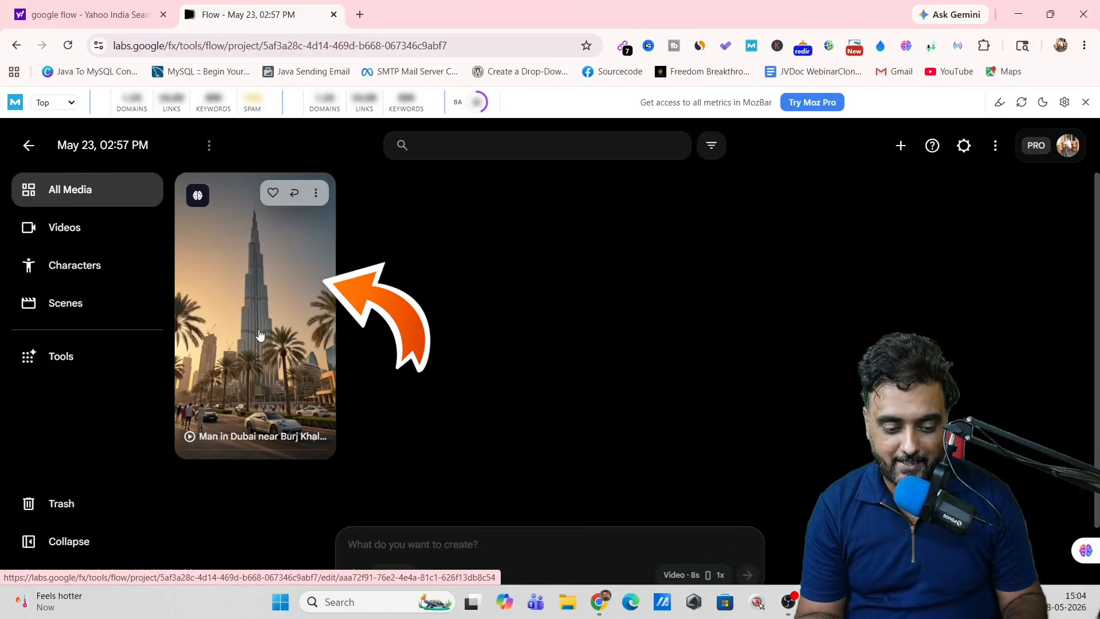
- Open the generated Burj Khalifa video and play it through, replaying it to check the avatar and speech
left_click(252, 347)
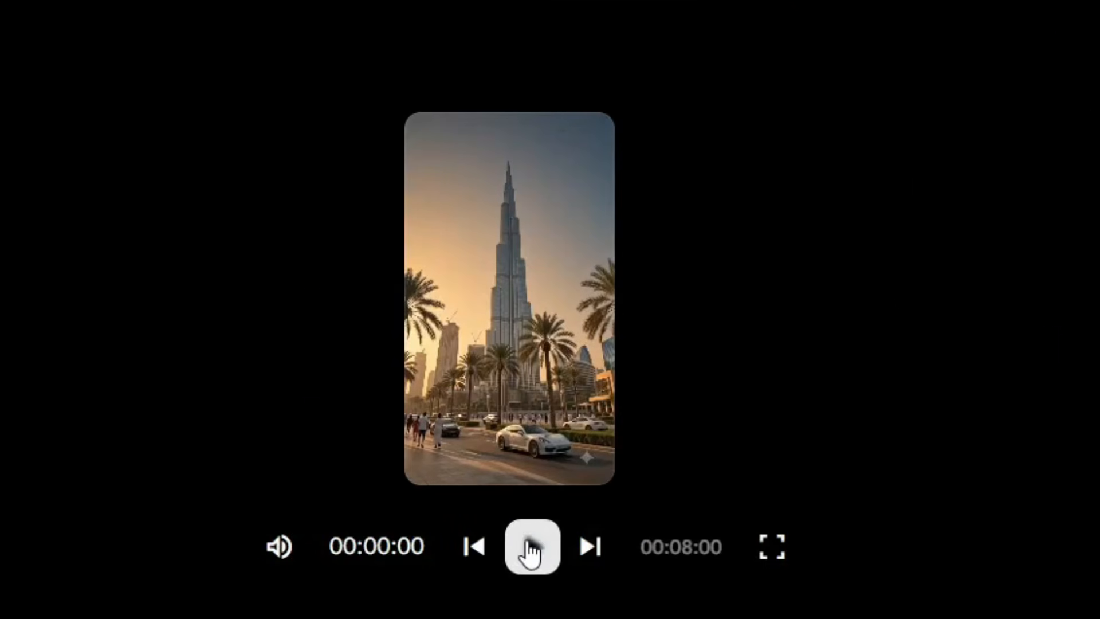
left_click(532, 549)
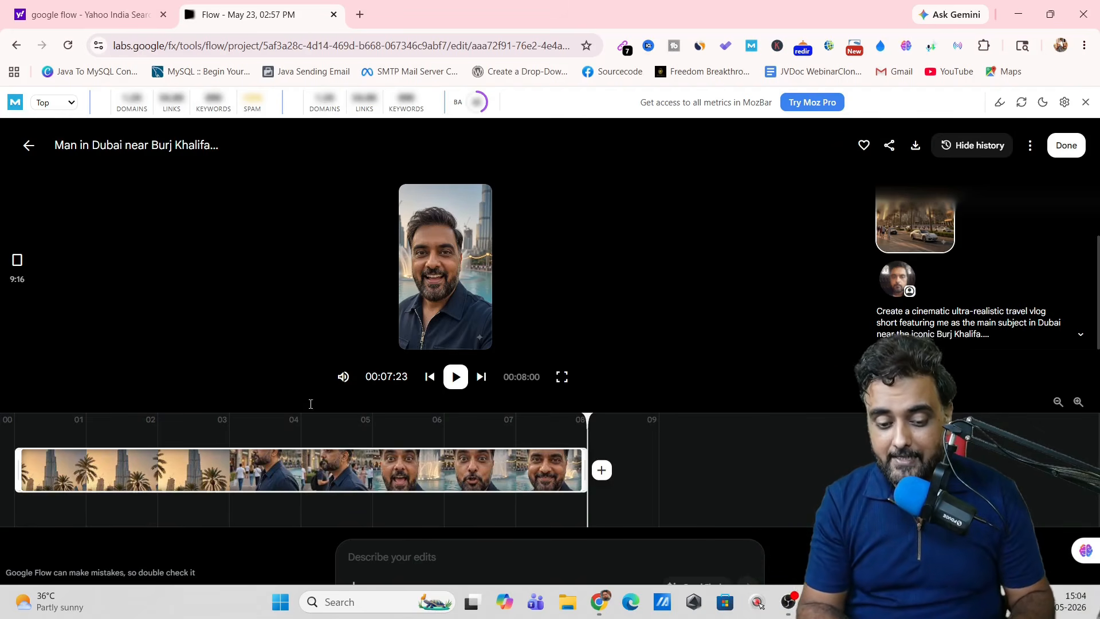
left_click(451, 383)
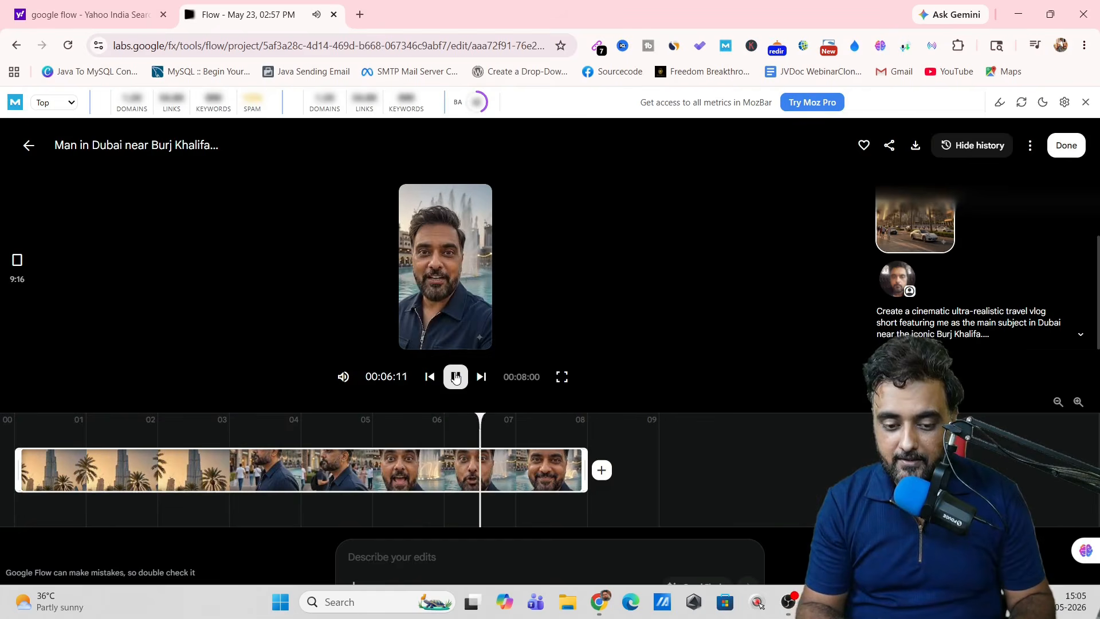
left_click(455, 377)
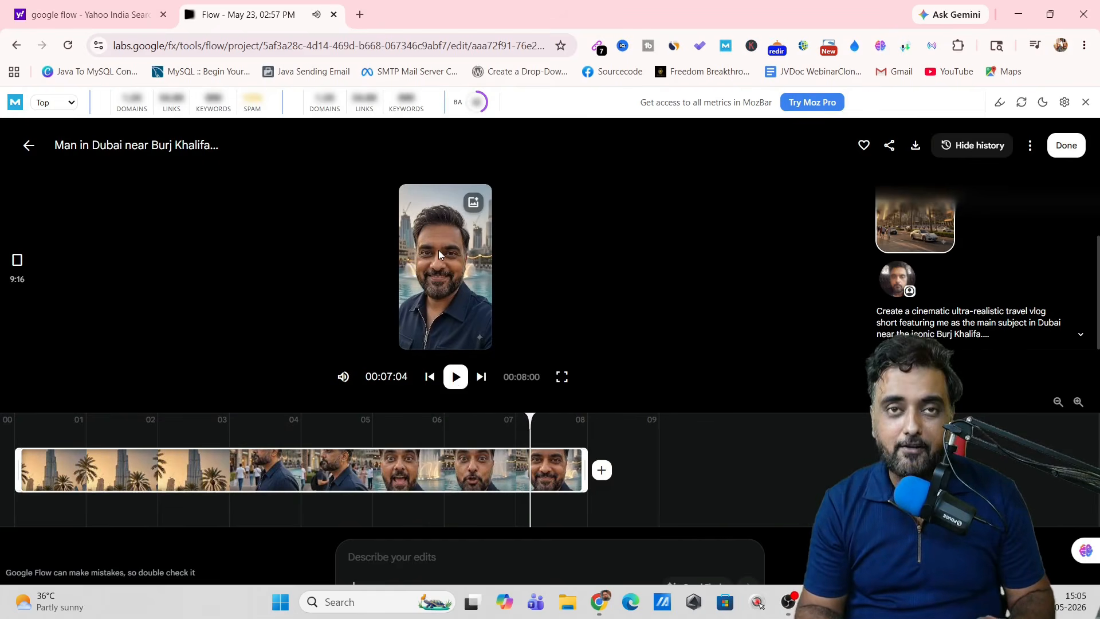
- Download the generated Dubai video and close the MozBar strip above the page
left_click(915, 146)
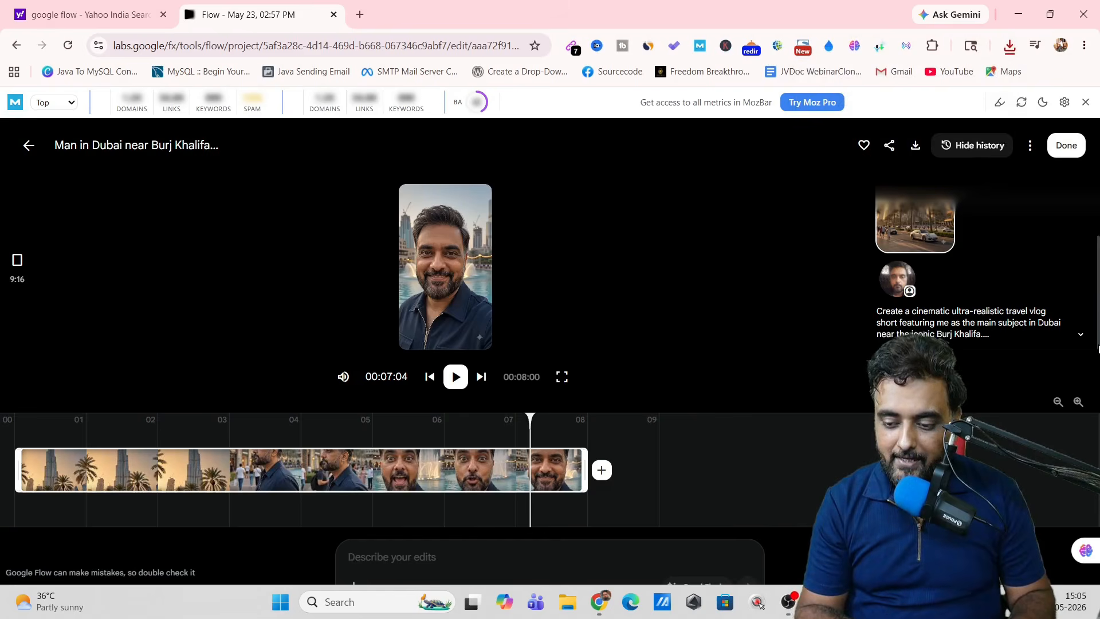
key("ctrl+minus")
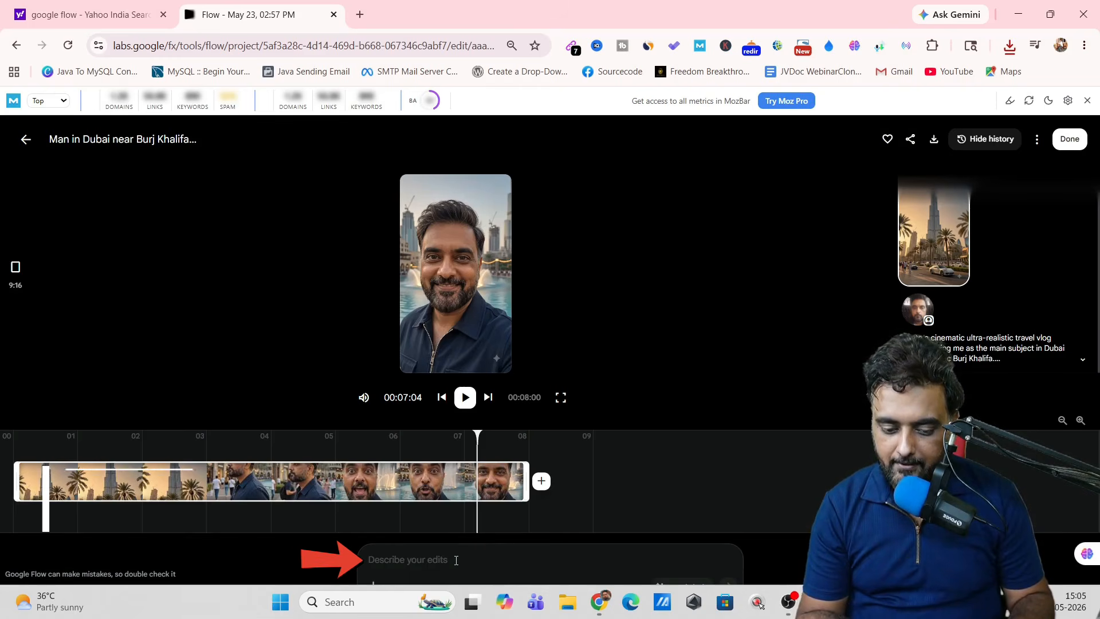
left_click(456, 560)
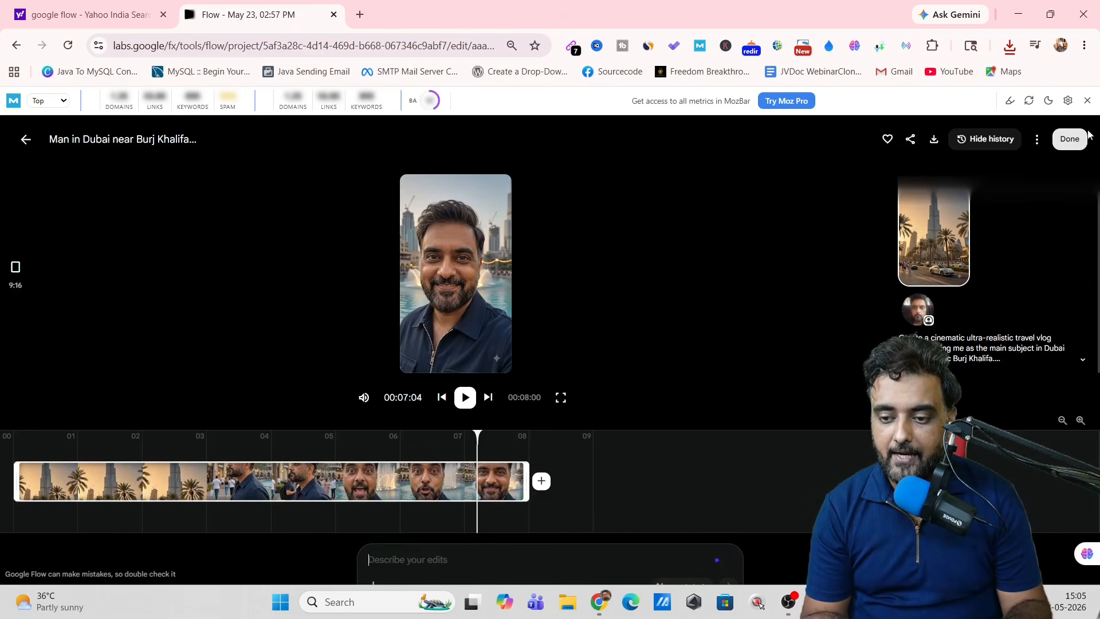
left_click(1087, 101)
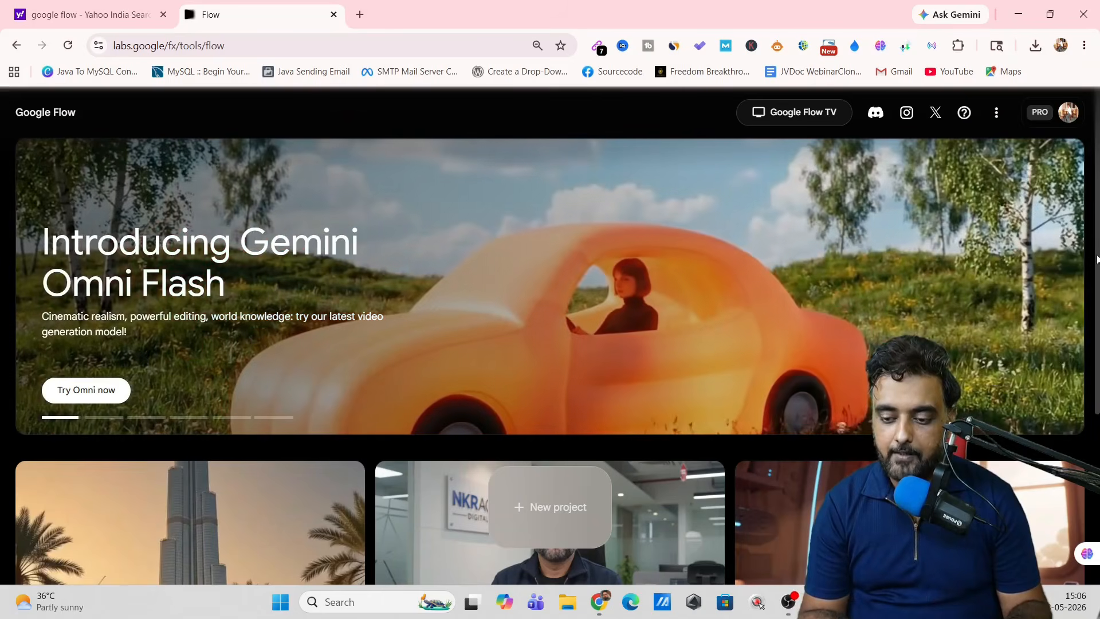
- Open the May 23, 11:34 AM project and watch its single office welcome video
scroll(738, 342, "down", 4)
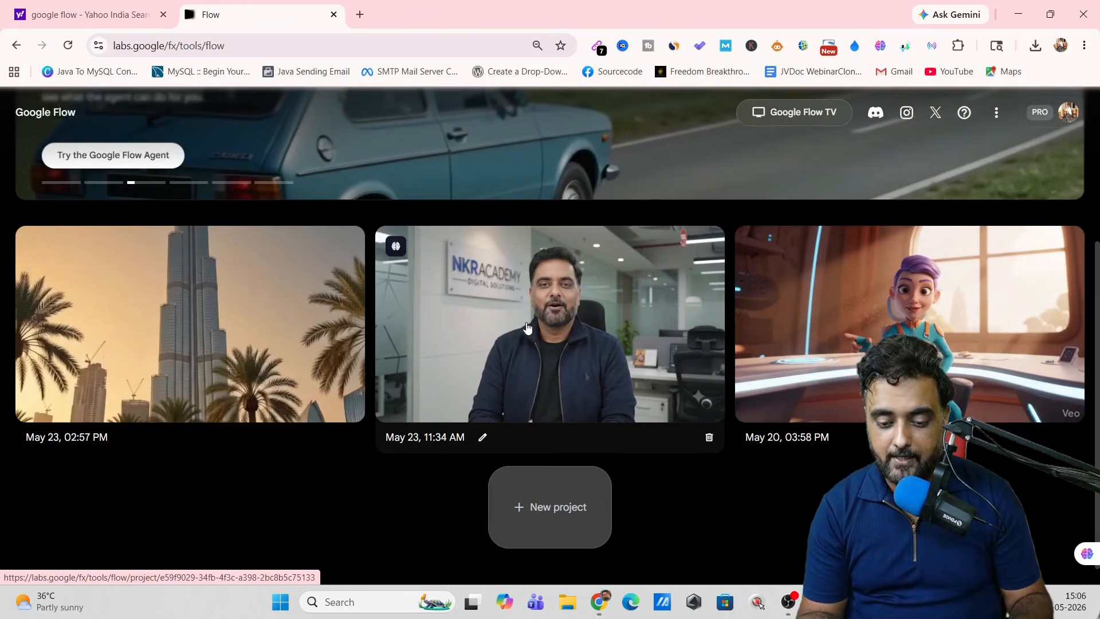
left_click(527, 327)
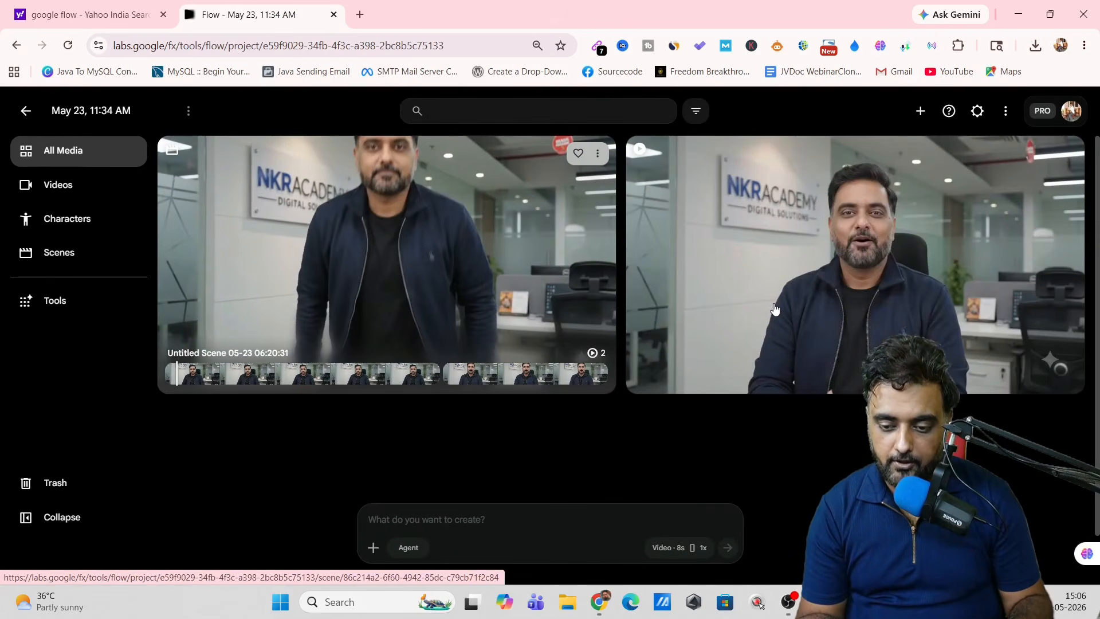
left_click(775, 309)
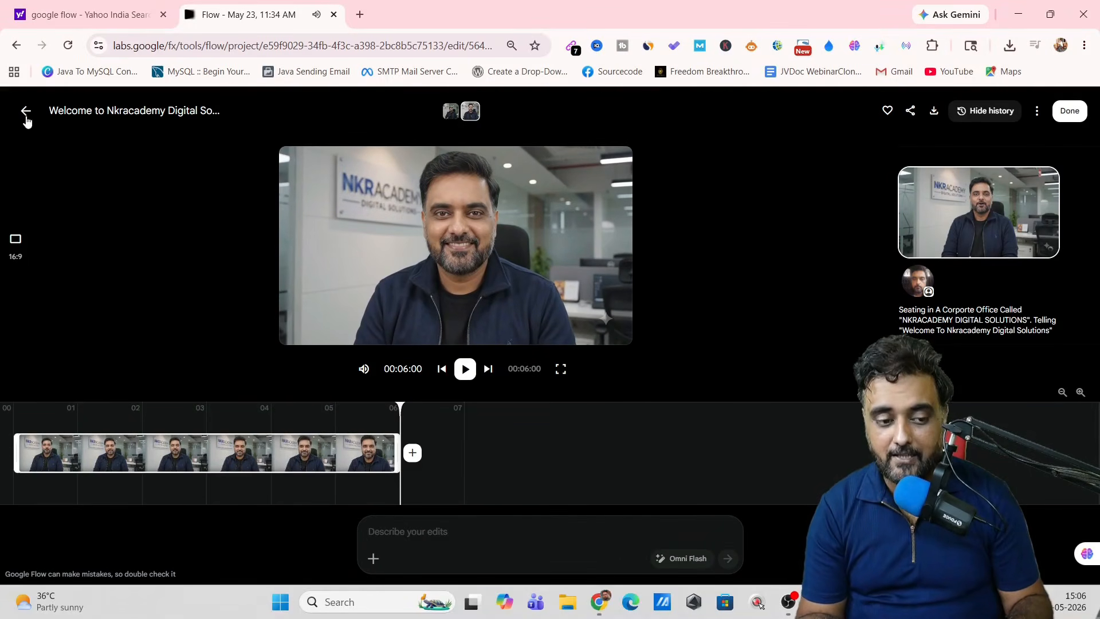
left_click(26, 113)
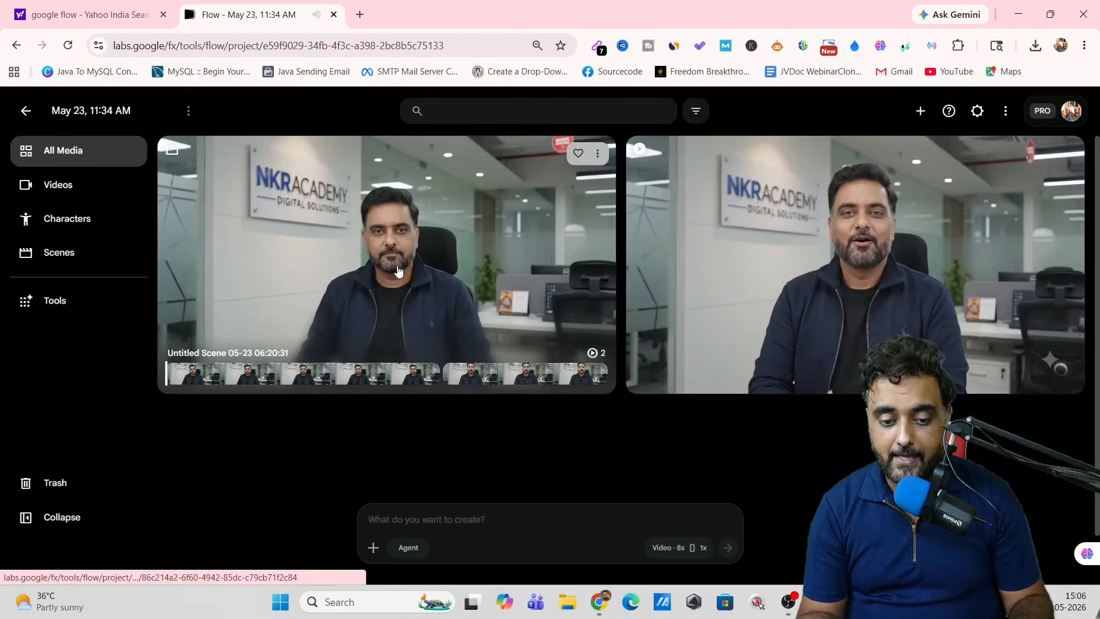
- Open the project's untitled two-clip office scene, play it and inspect both clips at different points of the timeline
left_click(400, 270)
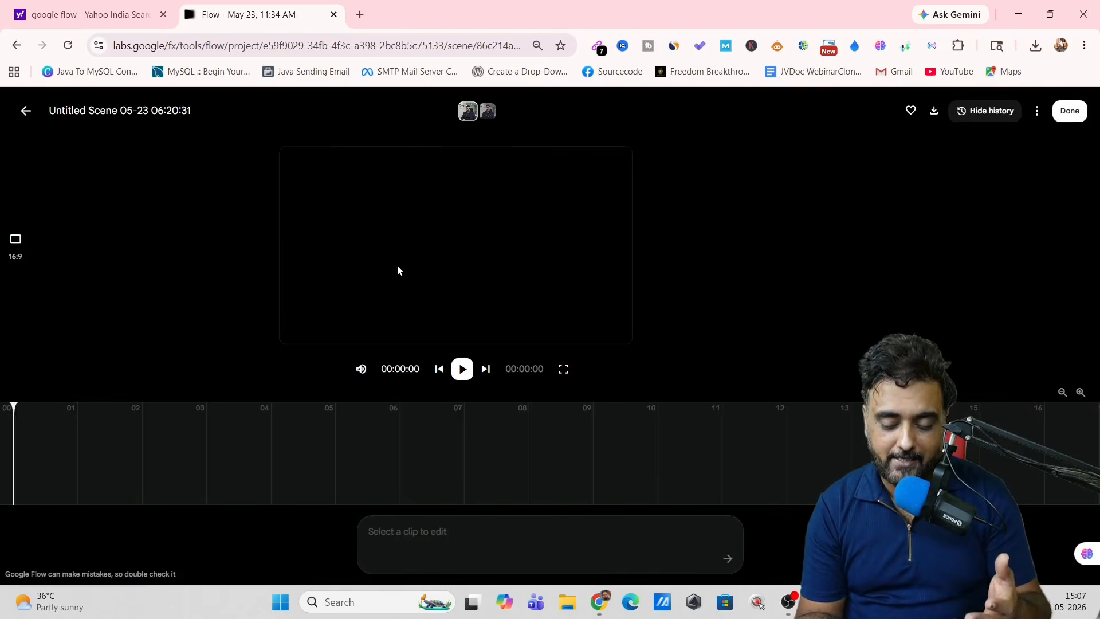
left_click(462, 368)
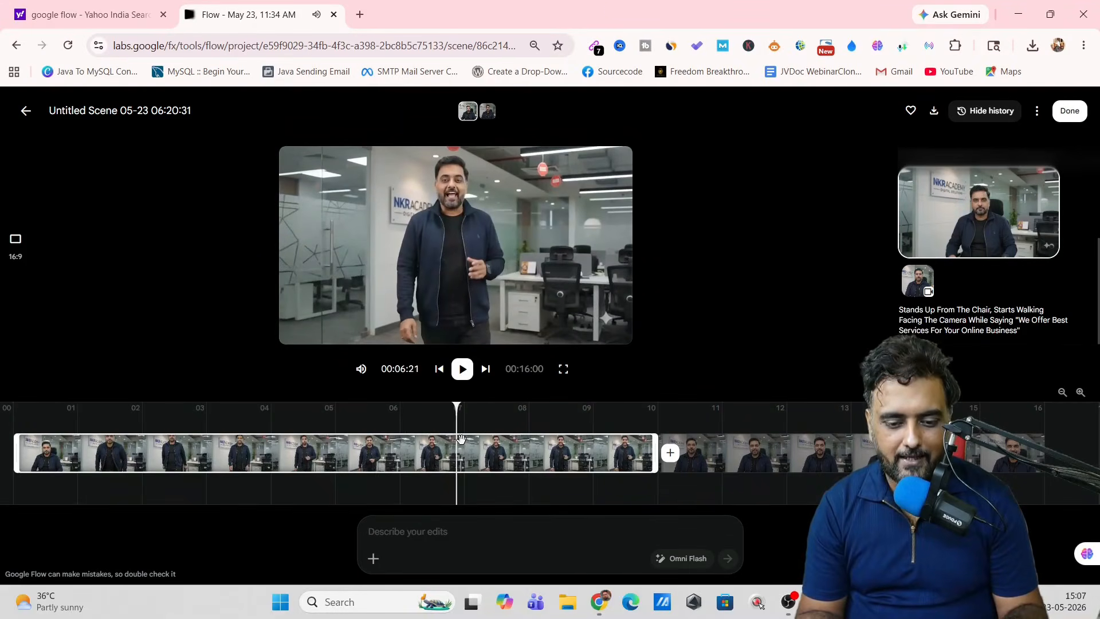
left_click(707, 462)
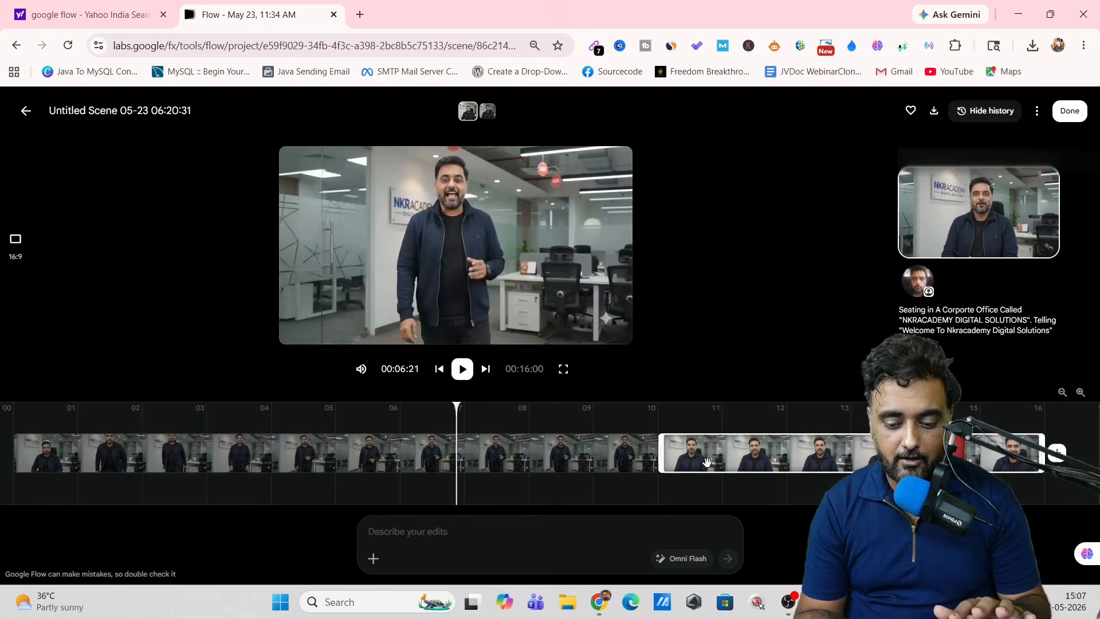
left_click(700, 423)
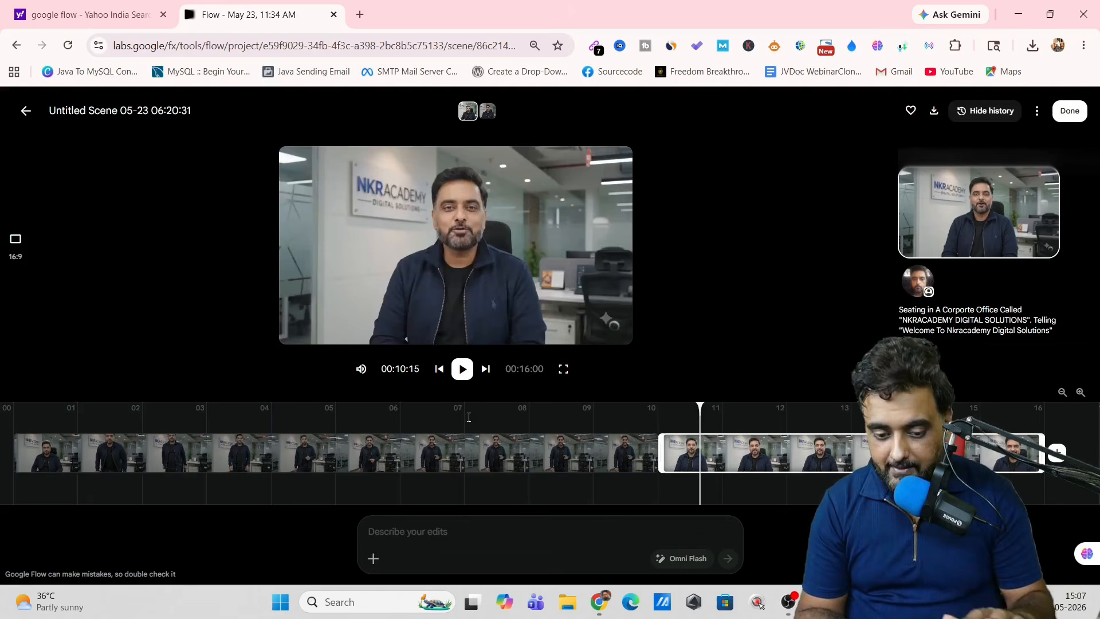
left_click(300, 408)
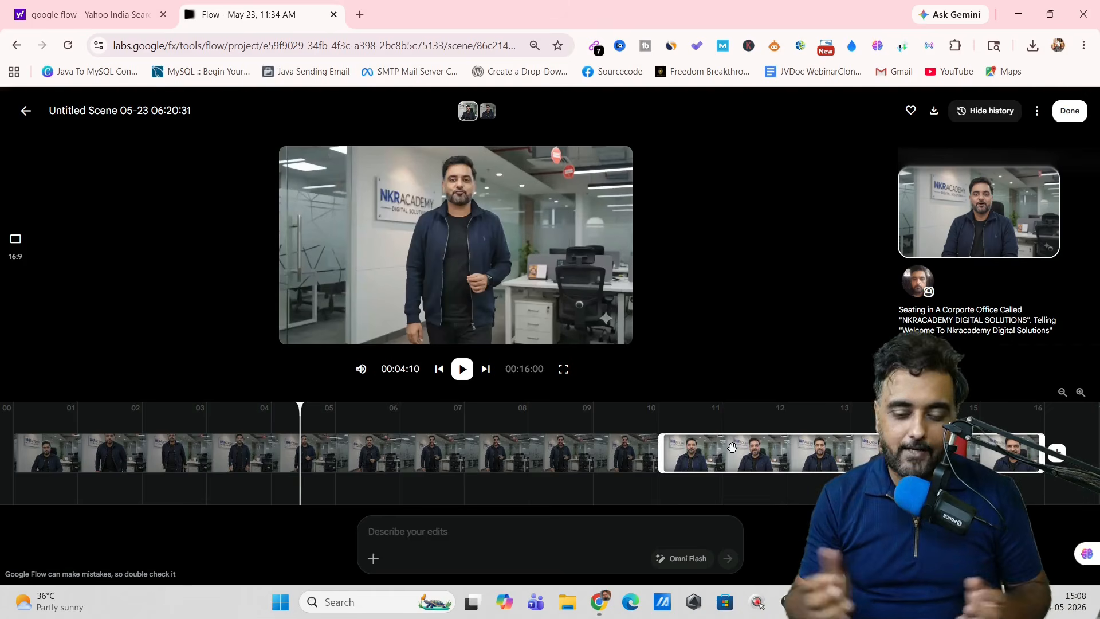
- Switch to ChatGPT and request "now give me a prompt for skydiving video with my character with sky diving dresses and camera movements"
left_click(596, 605)
left_click(486, 543)
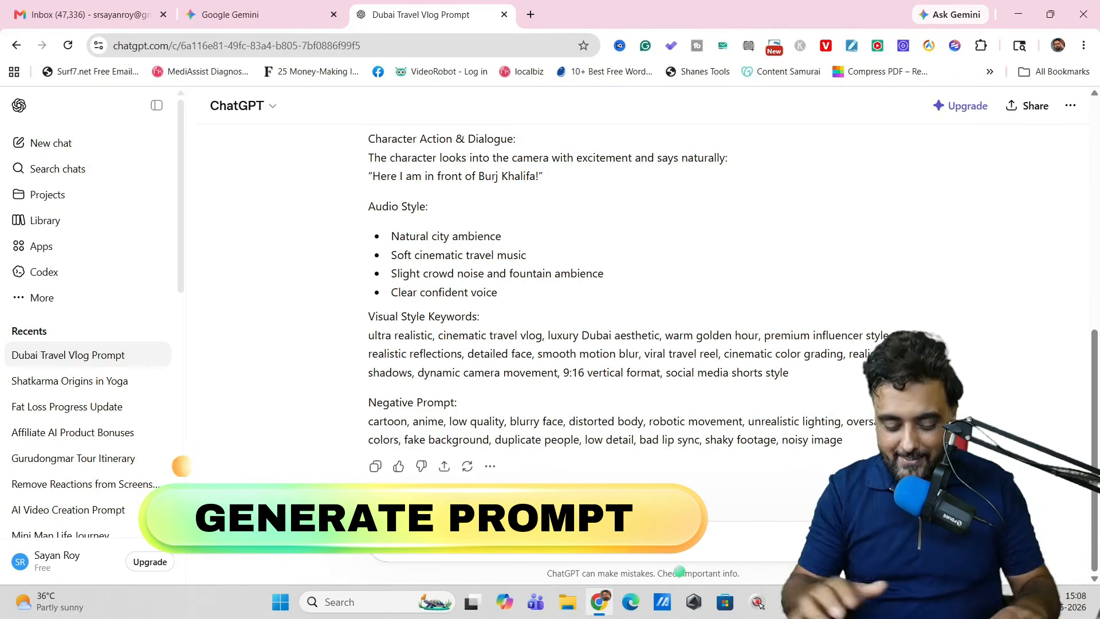
key("ctrl+v")
key("Return")
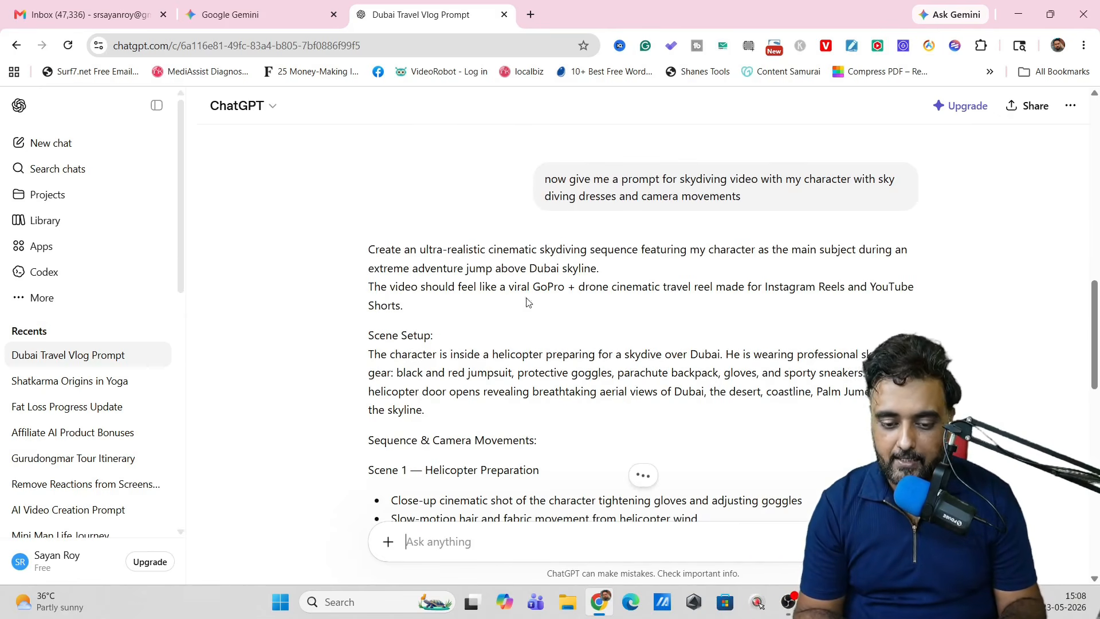
- Review the skydiving prompt's opening and Scene Setup text, highlighting "above Dubai skyline."
left_click_drag(496, 270, 615, 274)
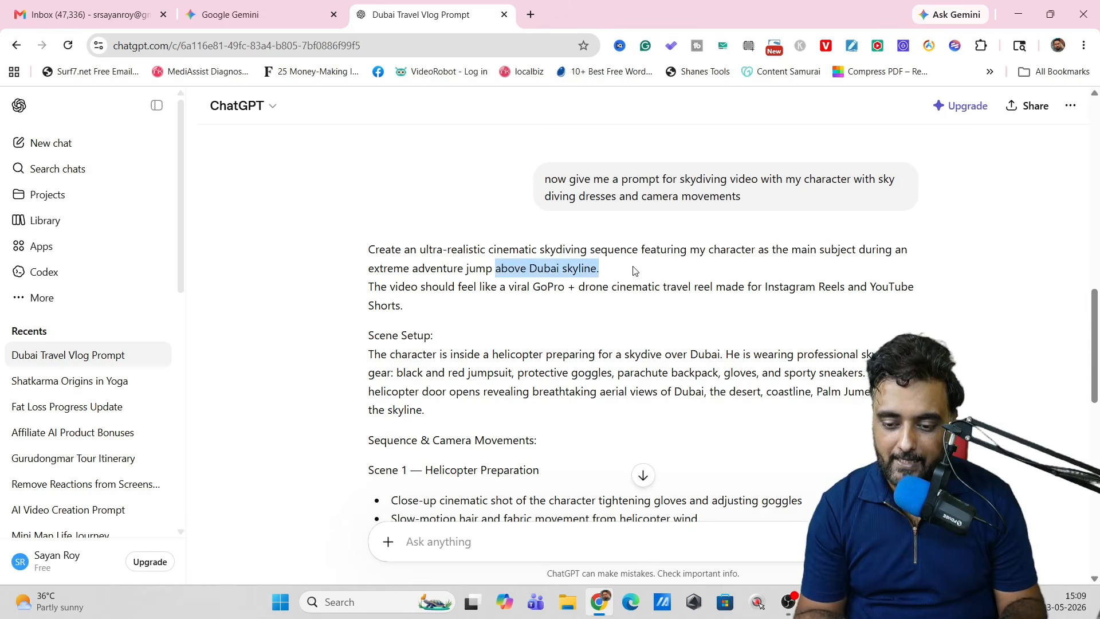
left_click(634, 271)
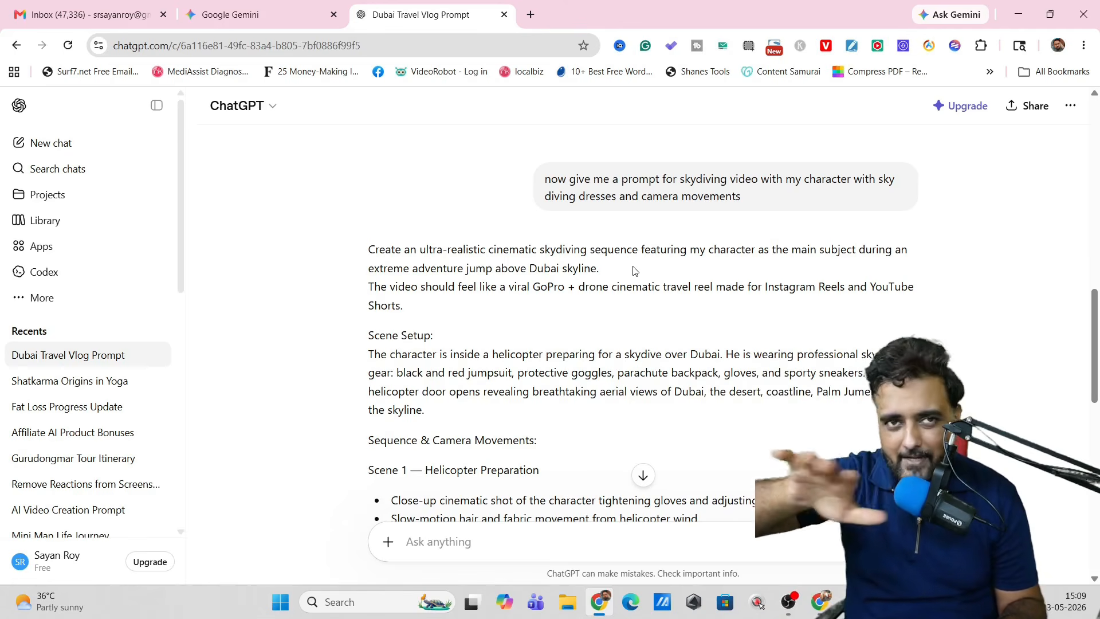
left_click_drag(368, 250, 582, 415)
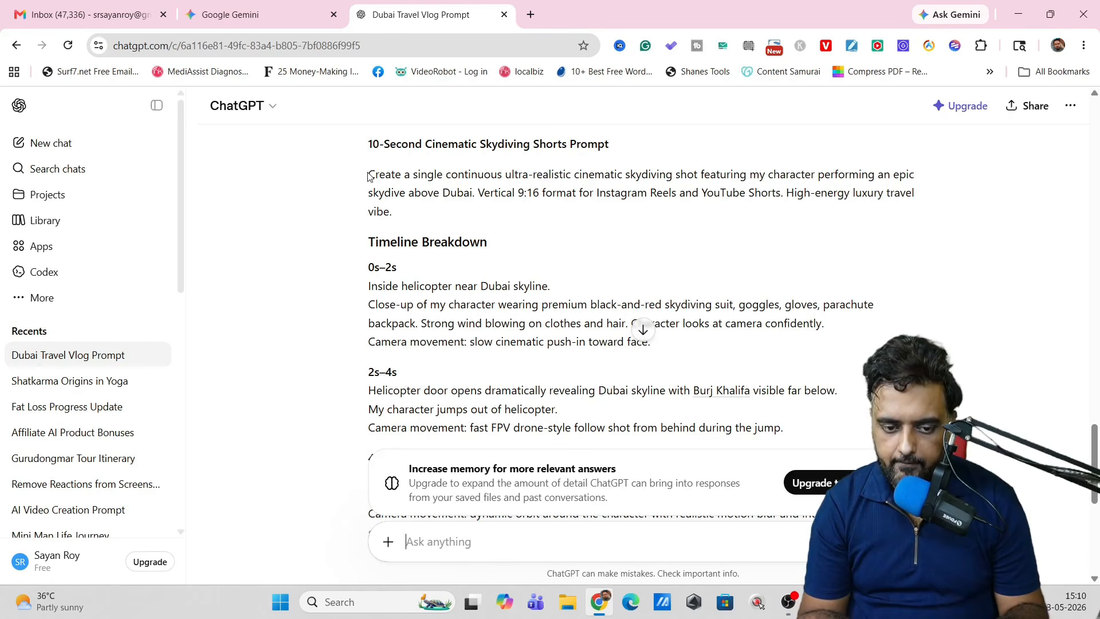
- Copy the 10-Second Cinematic Skydiving Shorts Prompt from its opening paragraph through the Negative Prompt and return to the Google Flow project's media page
left_click_drag(368, 176, 578, 369)
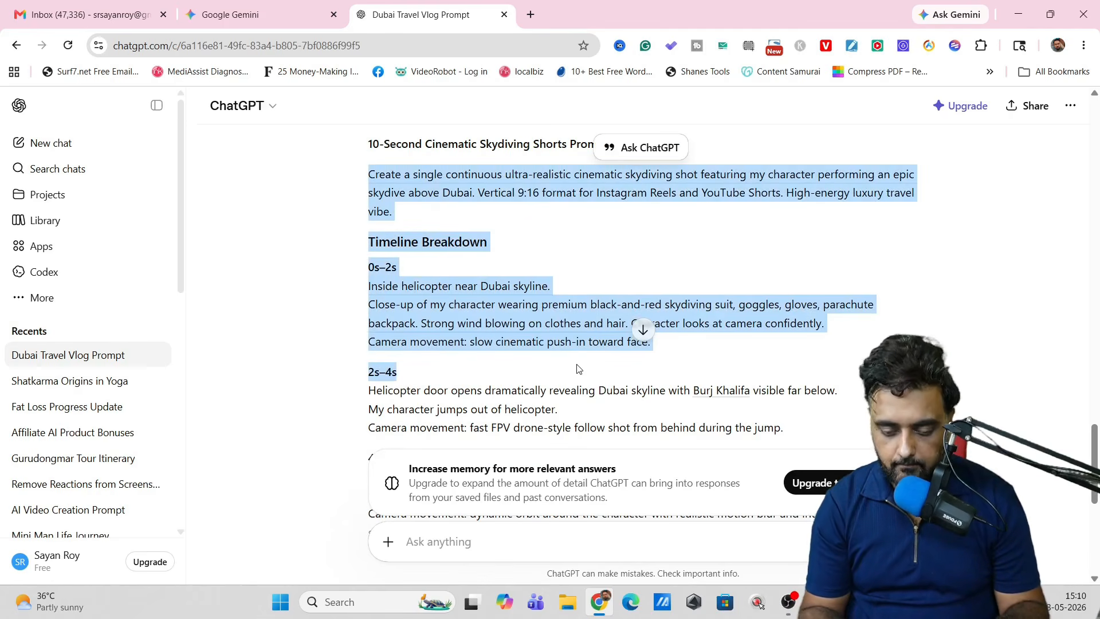
left_click_drag(1096, 460, 1096, 535)
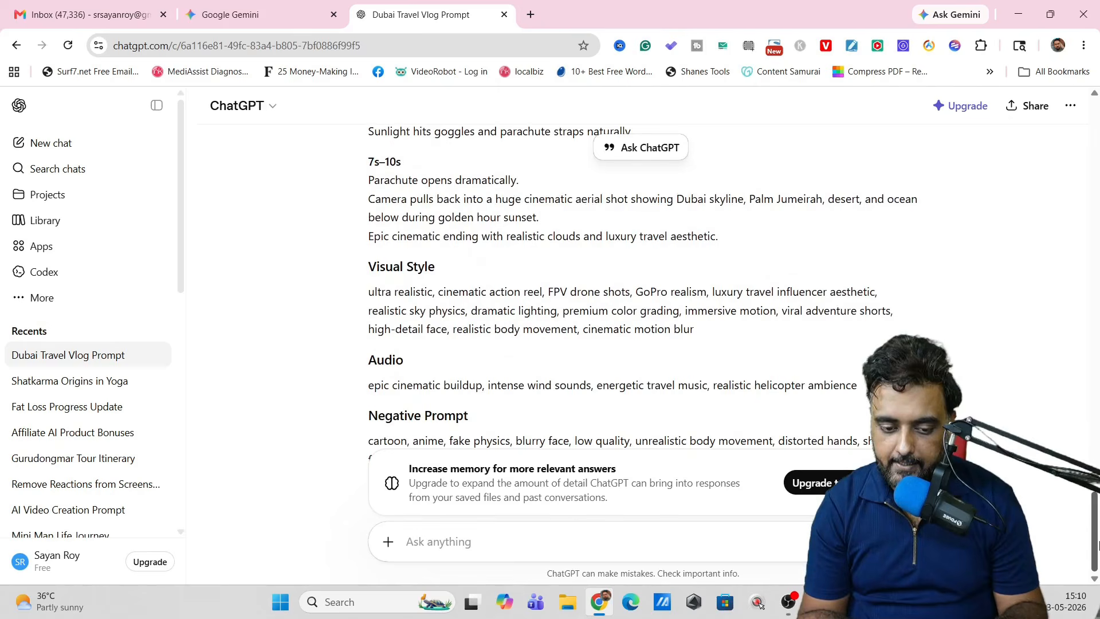
left_click(617, 456, "shift")
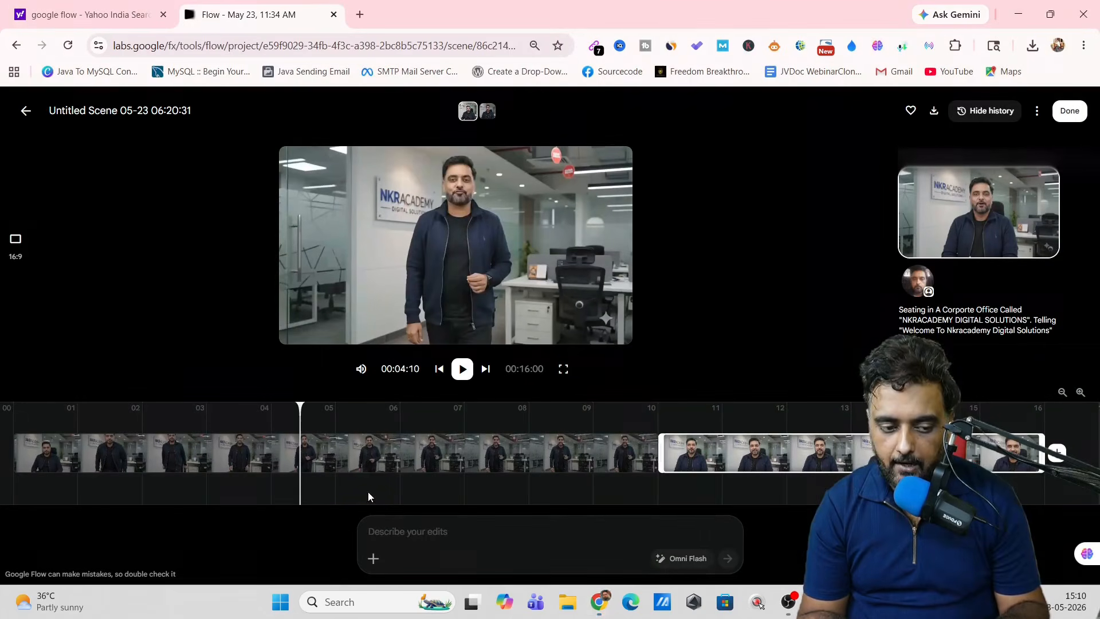
left_click(24, 112)
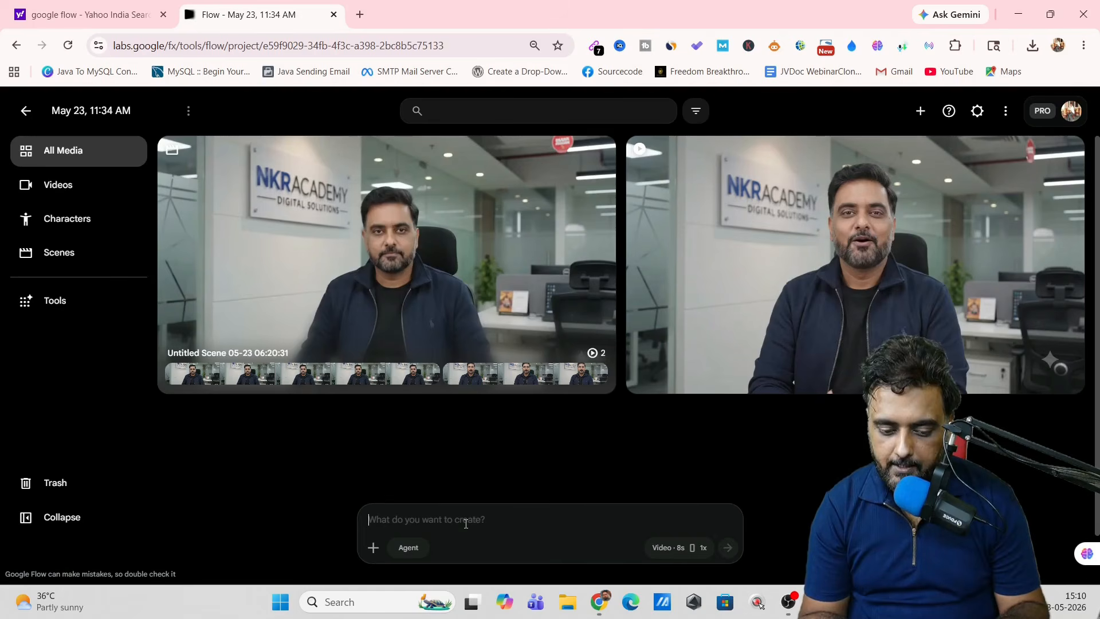
- Paste the copied skydiving prompt into the project's creation prompt and attach the "me" avatar to it
key("ctrl+v")
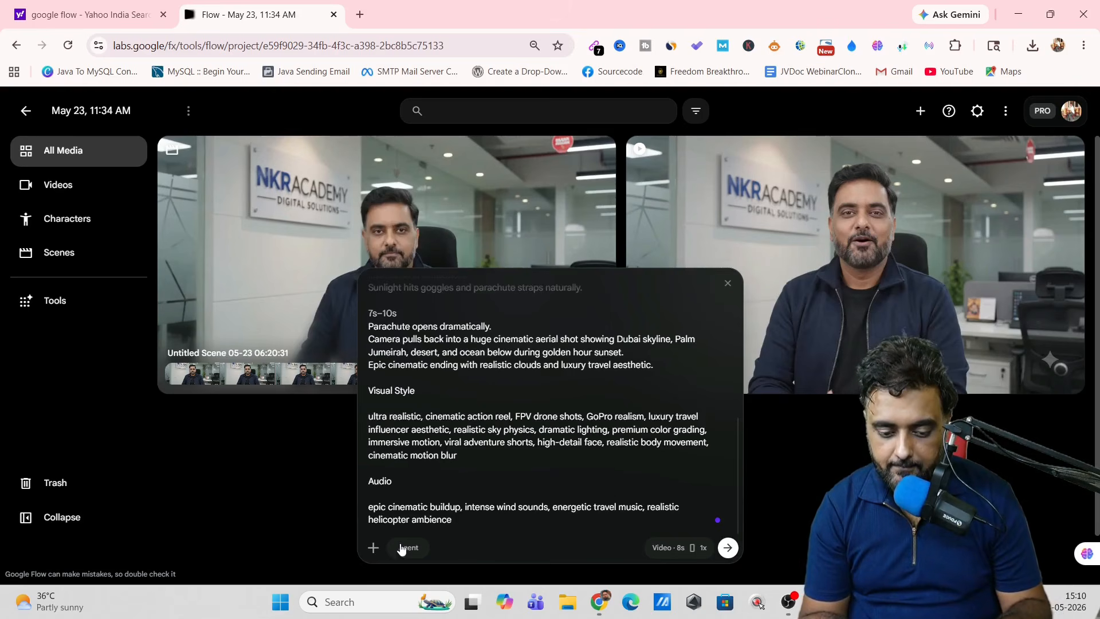
left_click(373, 548)
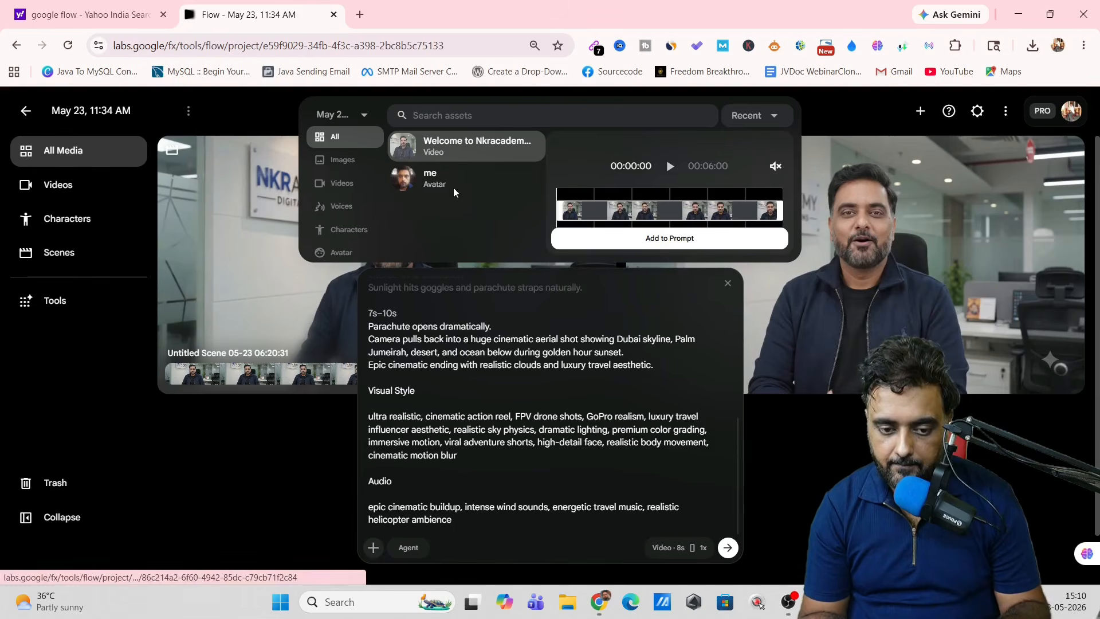
left_click(434, 182)
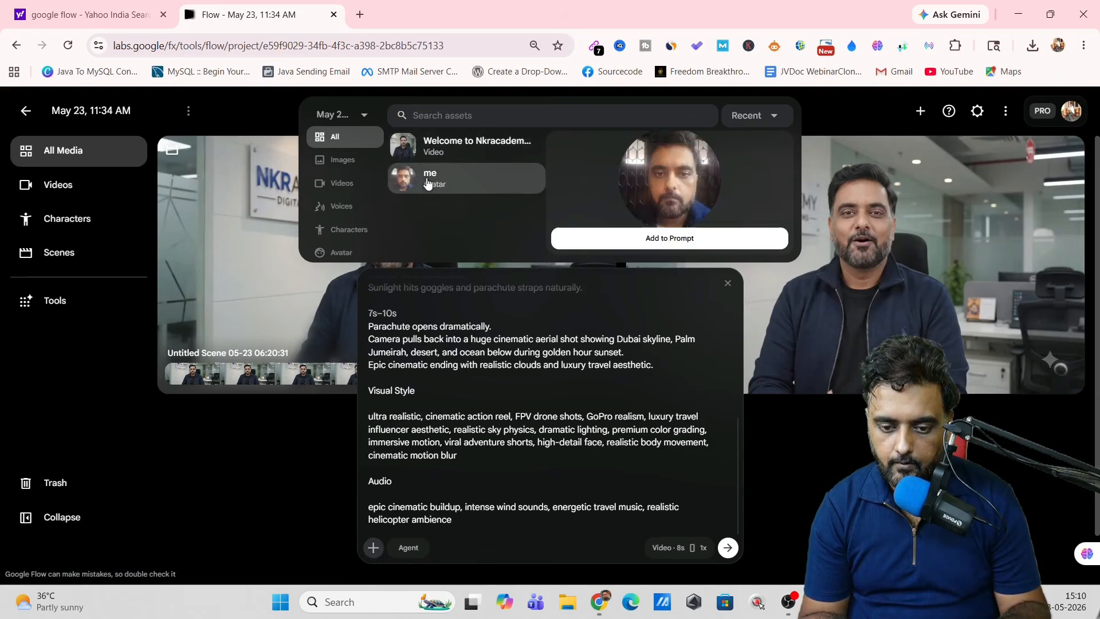
left_click(660, 246)
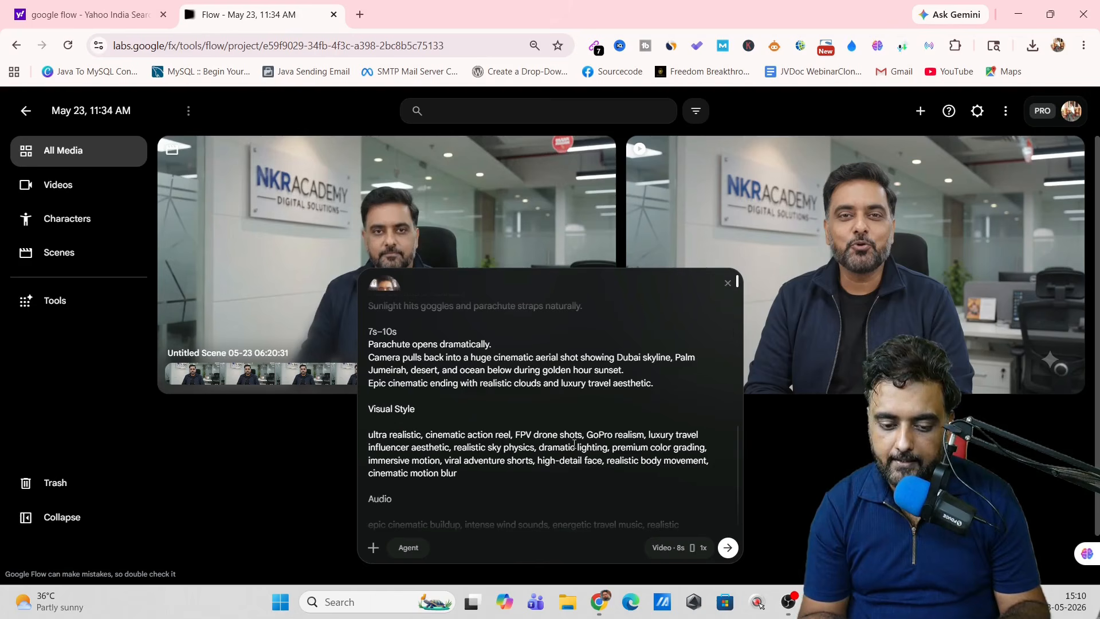
- Insert the "me" avatar reference after "my character" in the opening sentence and replace the character mentions in the 0s–2s and 2s–4s sections with it
left_click(467, 486)
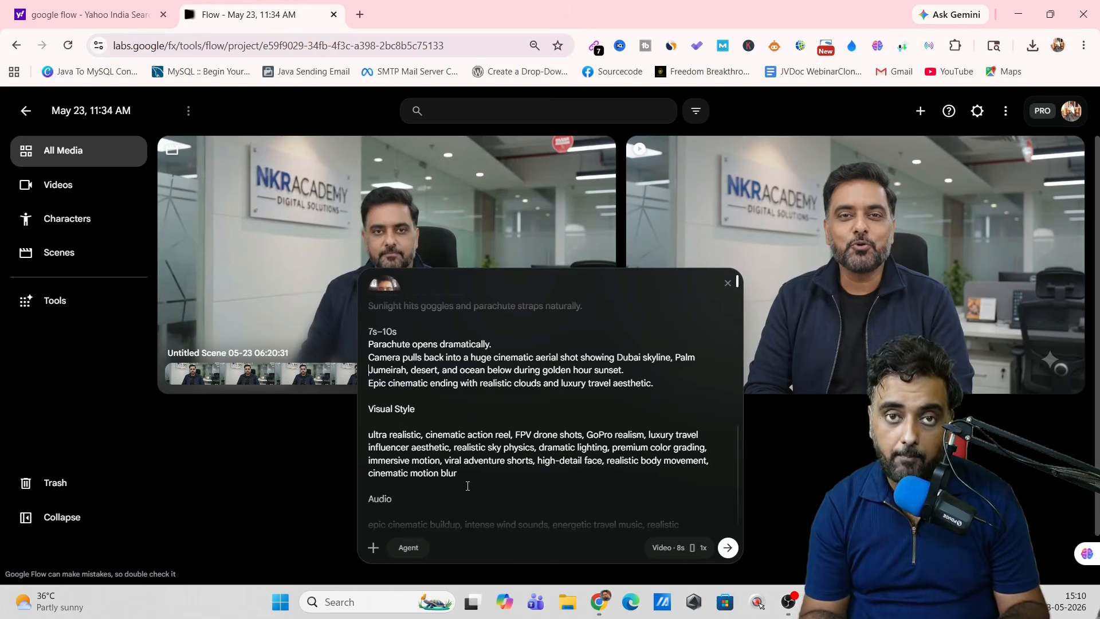
scroll(467, 486, "up", 6)
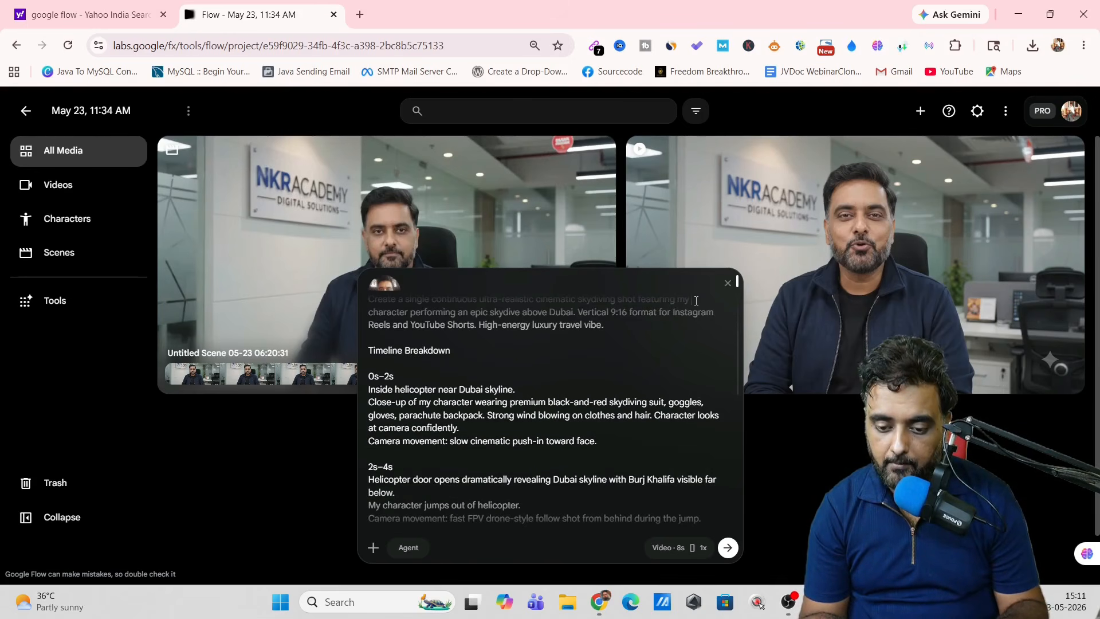
left_click_drag(410, 312, 690, 297)
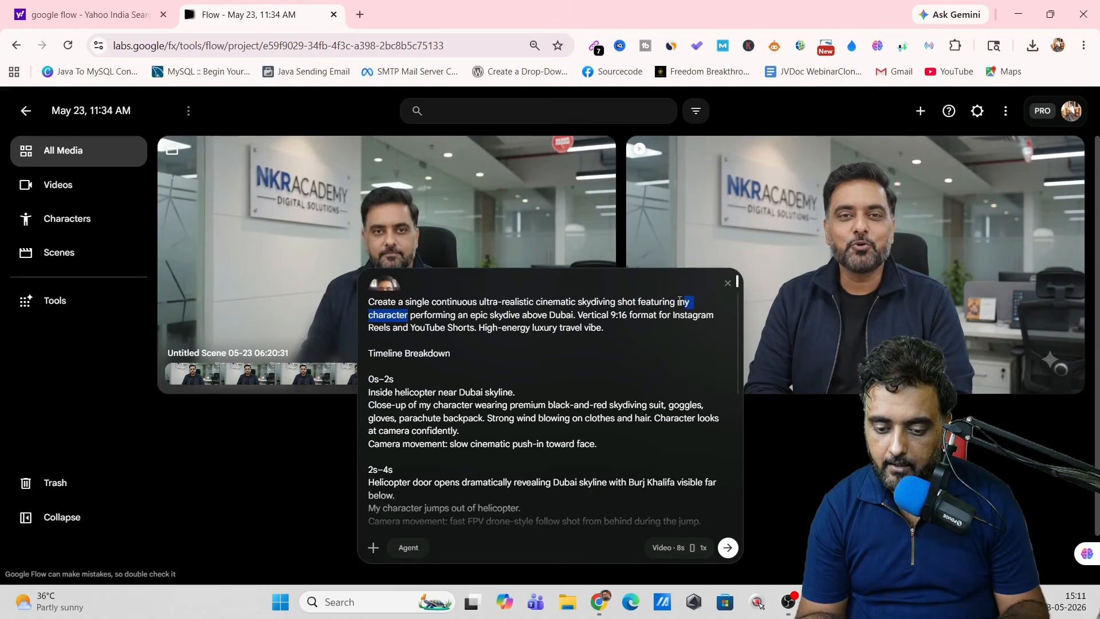
left_click(628, 319)
type("me")
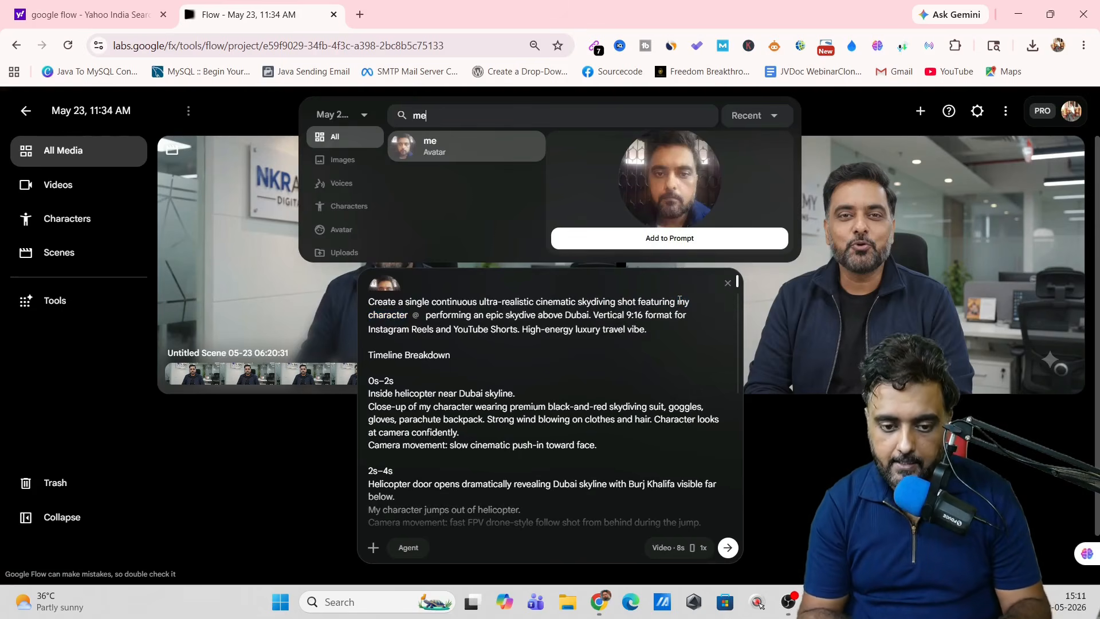
left_click(454, 149)
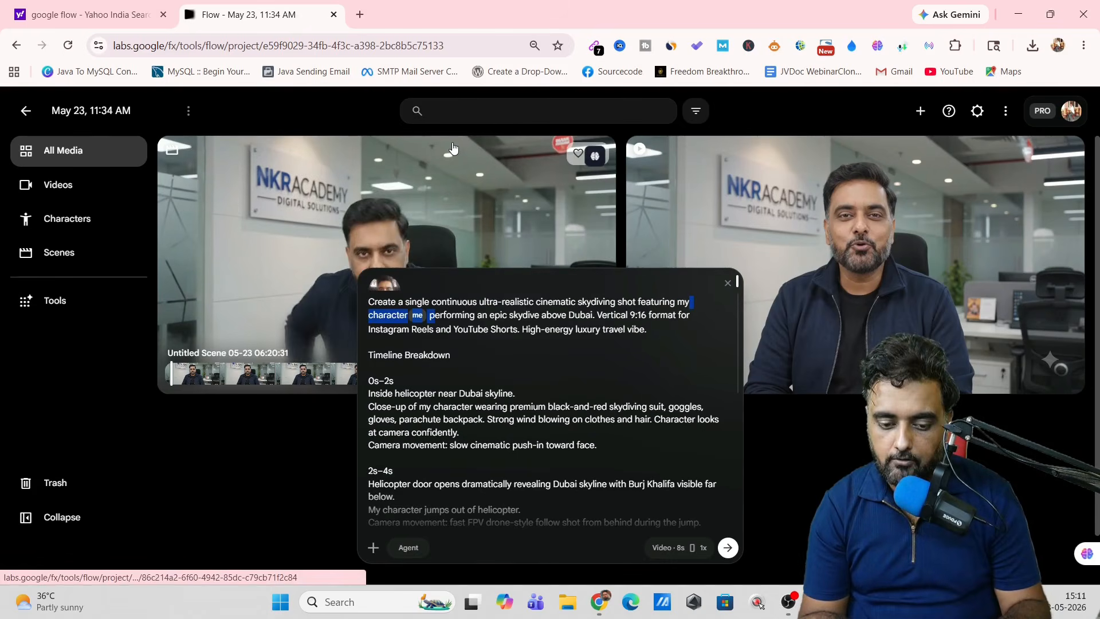
left_click(407, 319)
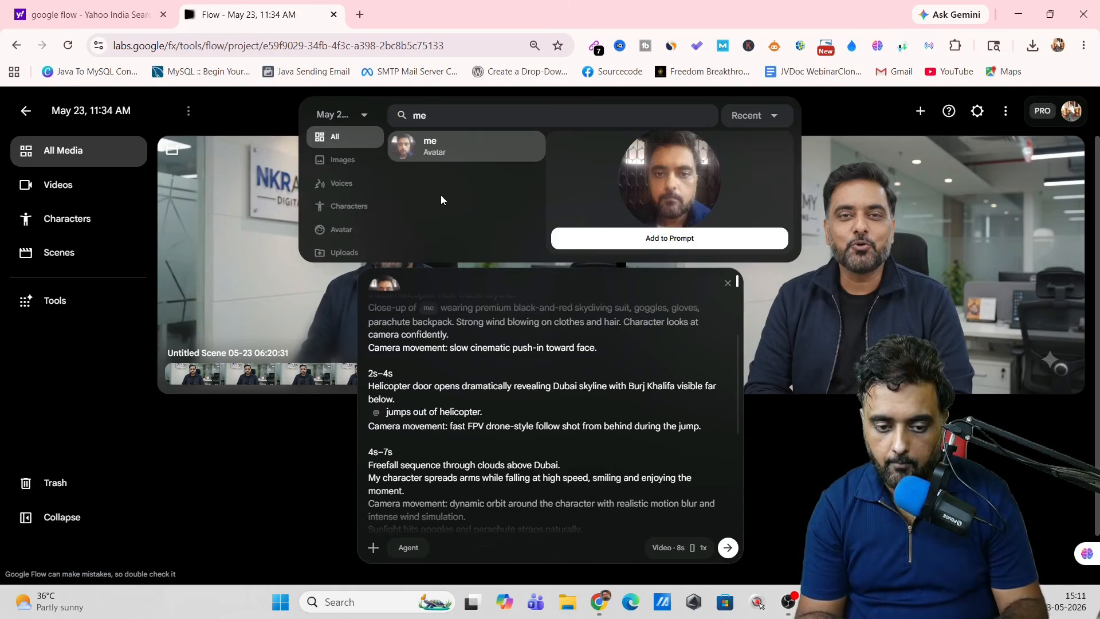
left_click(444, 150)
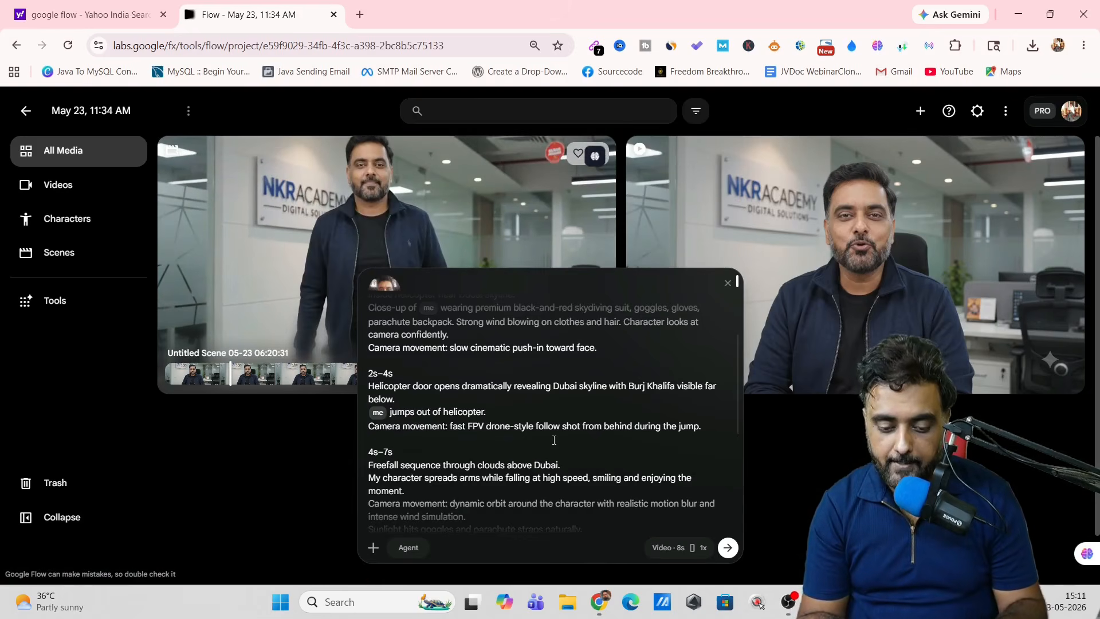
- Set the video length to 10s and generate the skydiving video
scroll(530, 473, "down", 5)
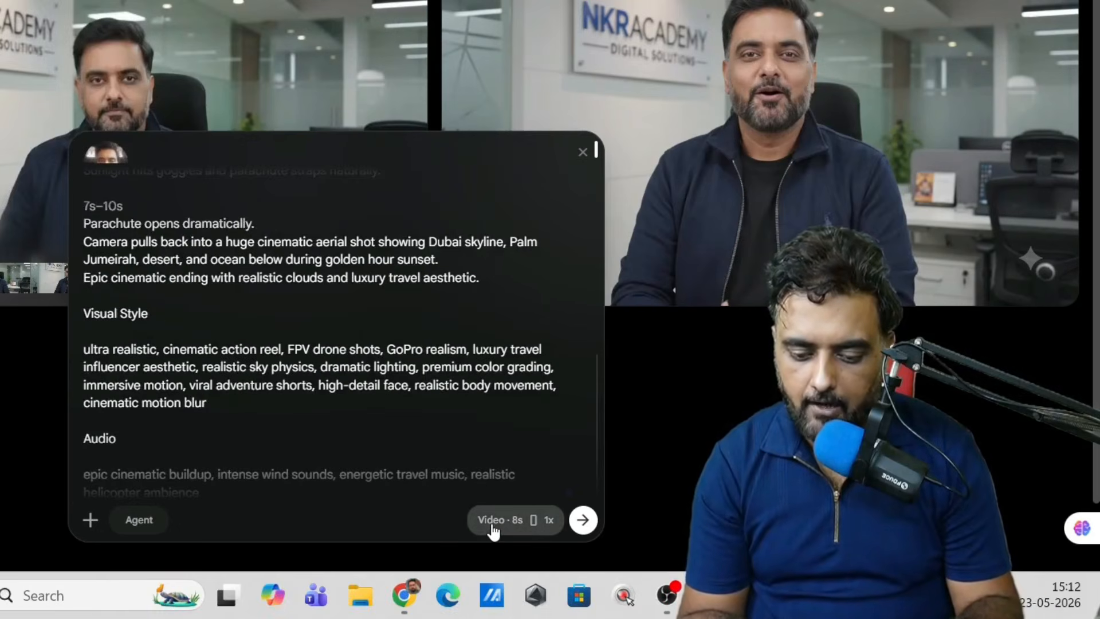
left_click(493, 521)
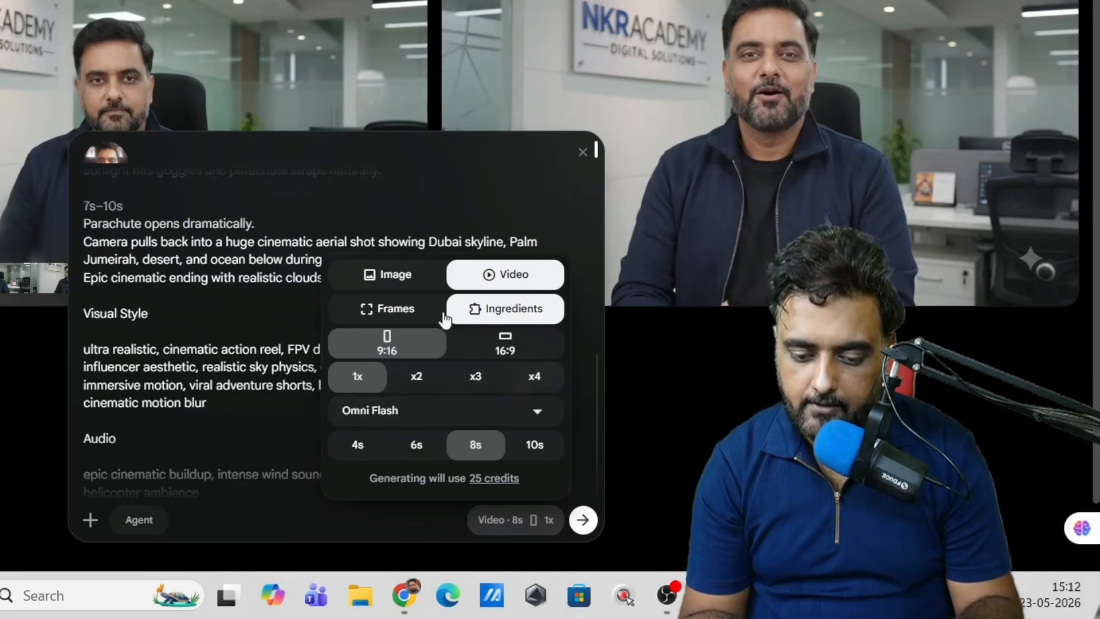
left_click(533, 445)
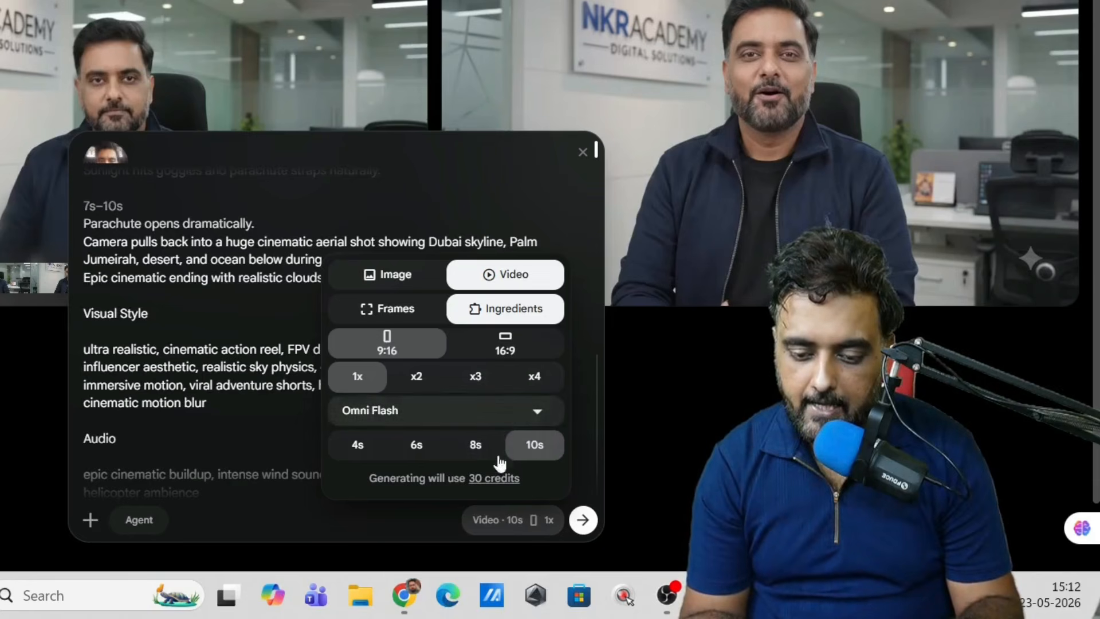
left_click(584, 521)
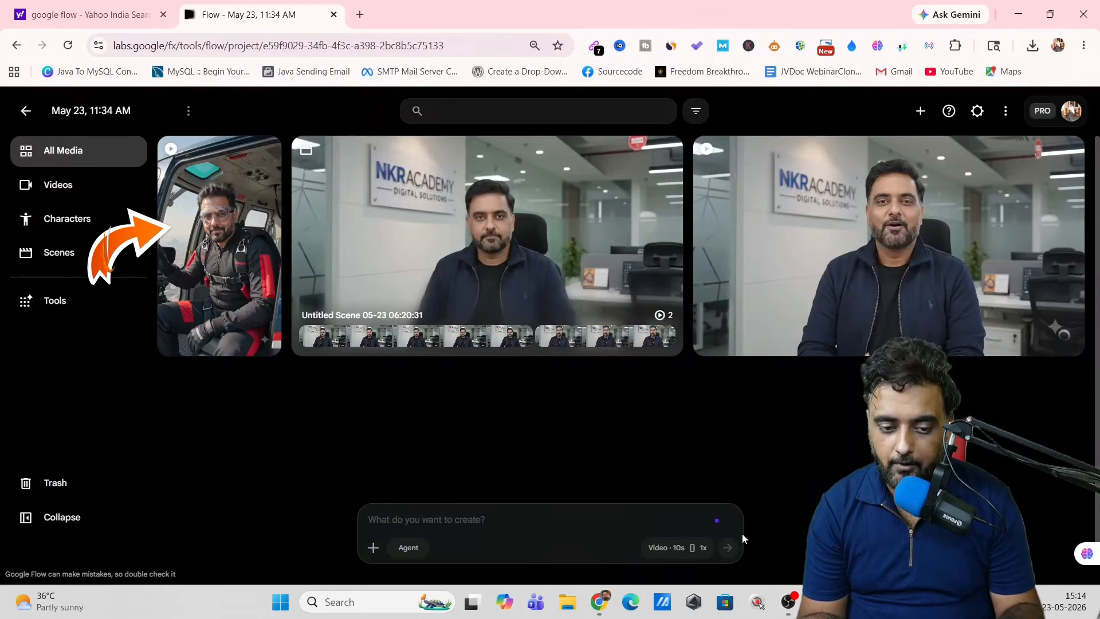
- Open the generated skydiving video and play it through
mouse_move(200, 260)
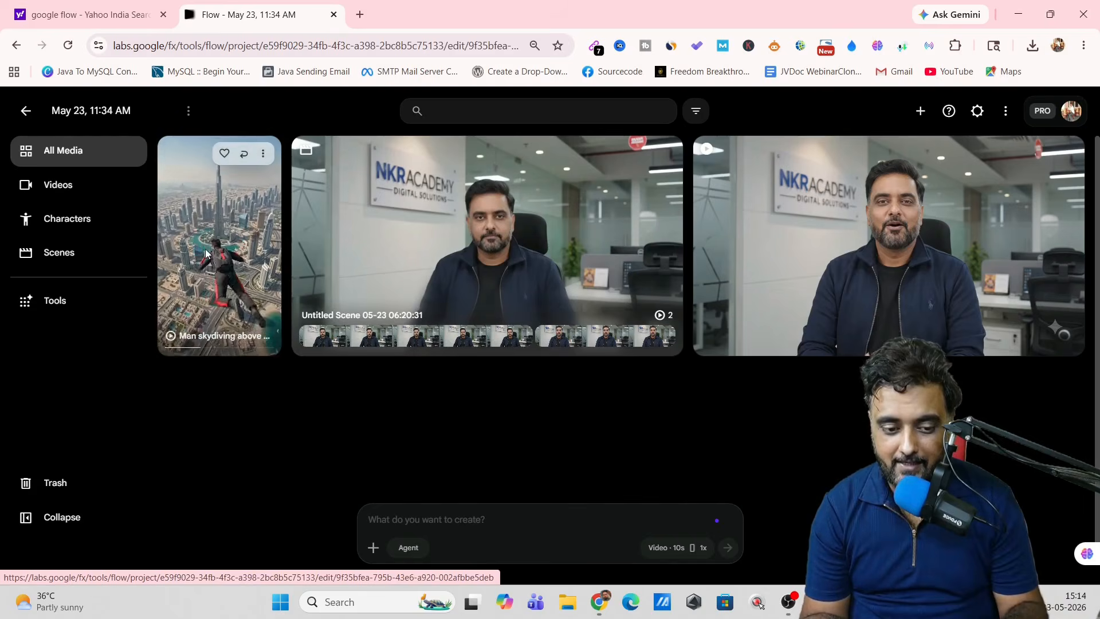
left_click(206, 254)
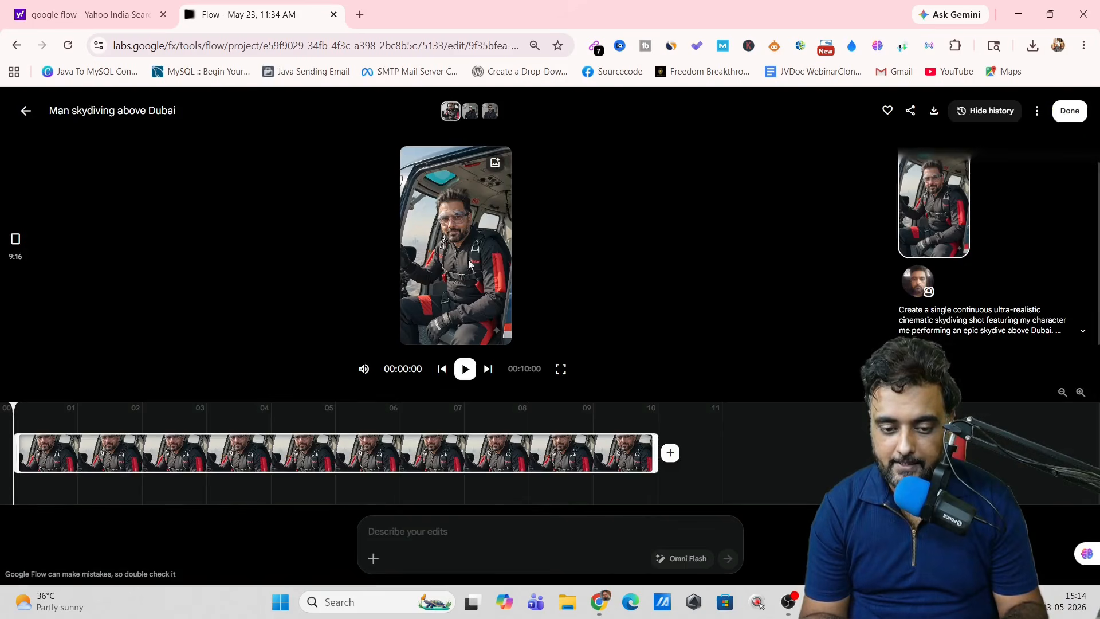
left_click(465, 369)
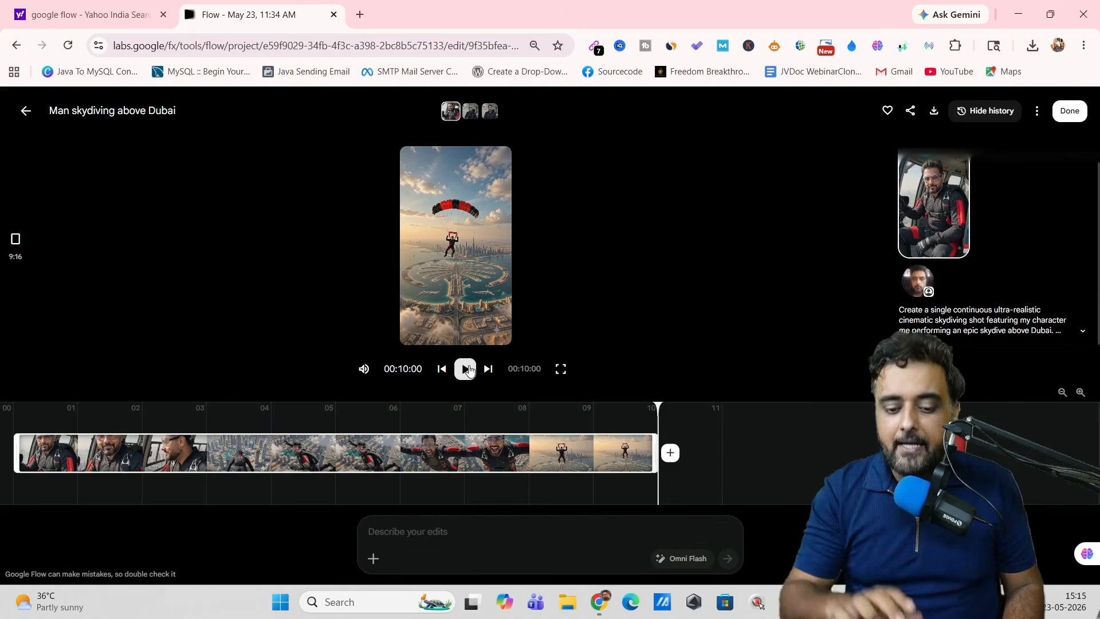
- Switch to Google Gemini, start the Create video tool and dismiss its Gemini Omni introduction
left_click(599, 602)
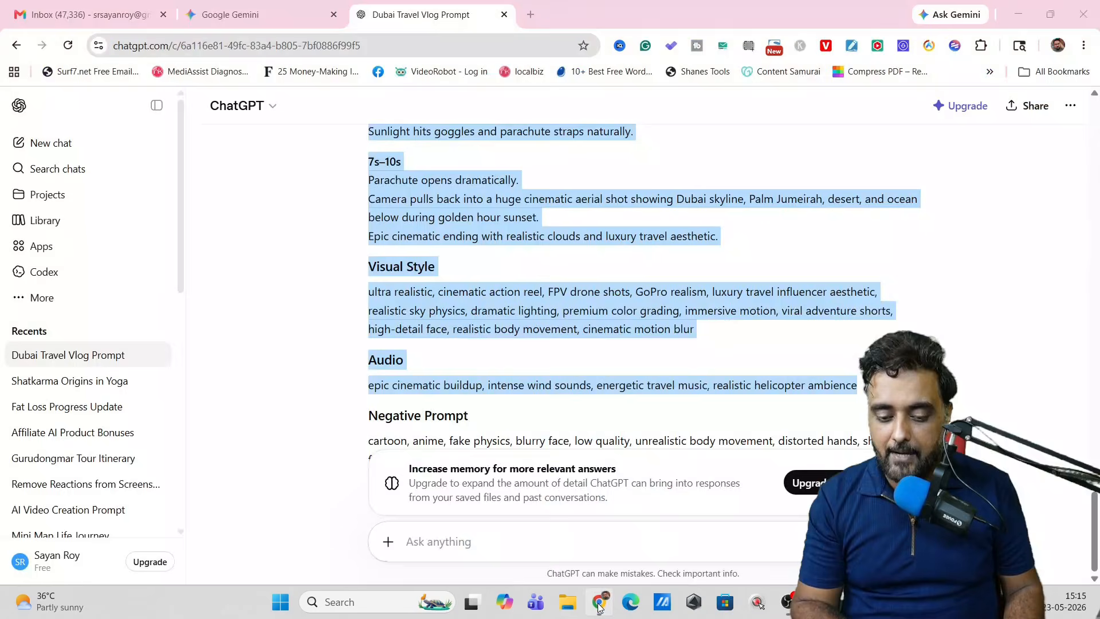
left_click(271, 12)
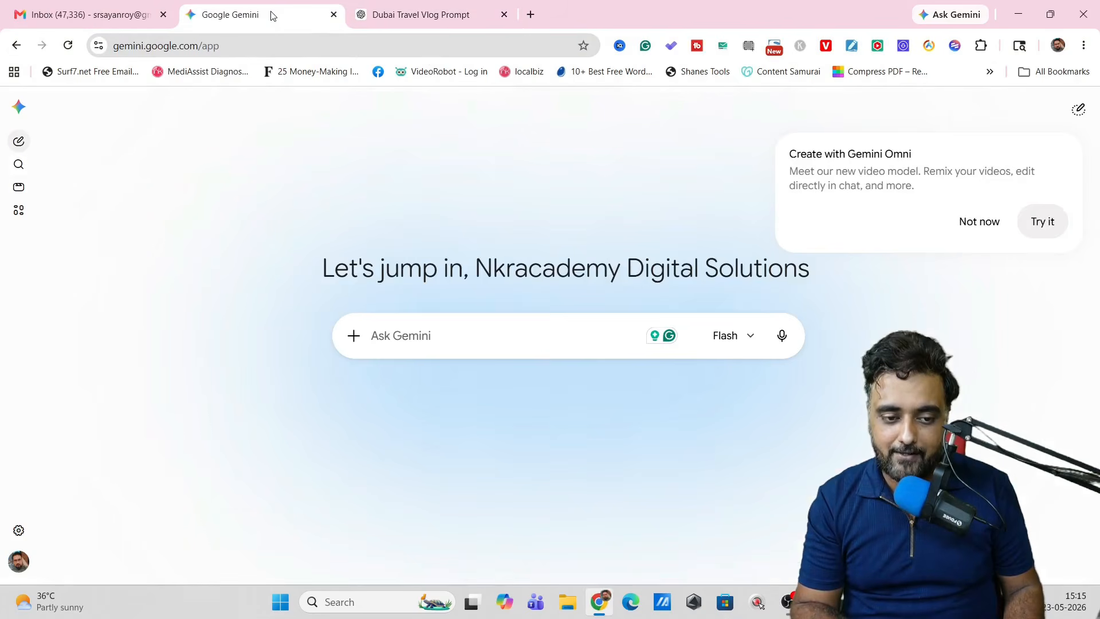
left_click(353, 334)
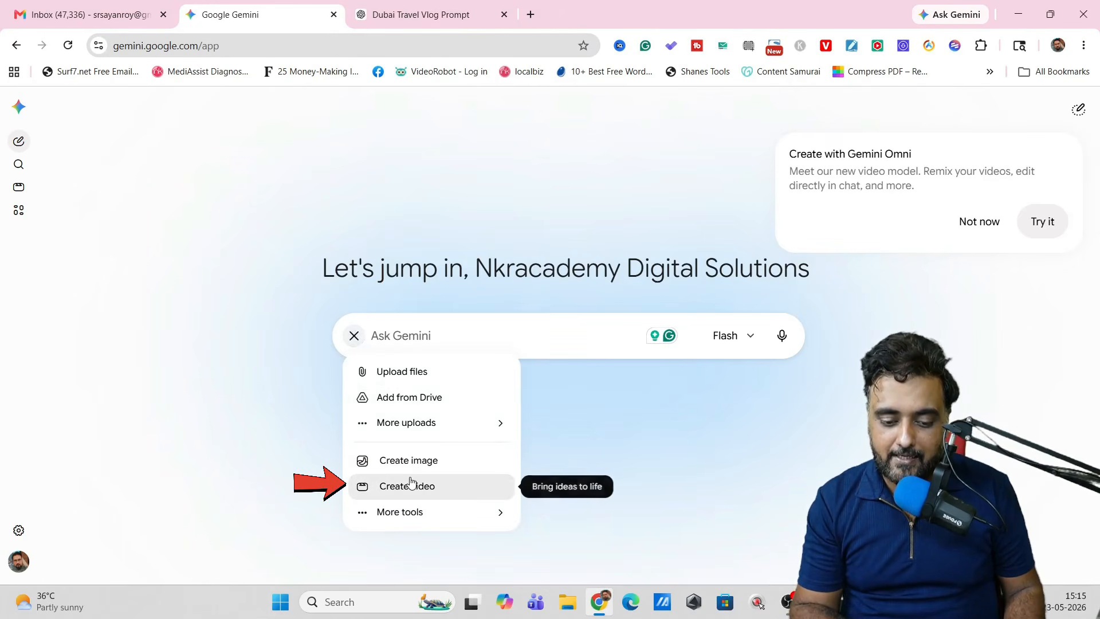
left_click(395, 485)
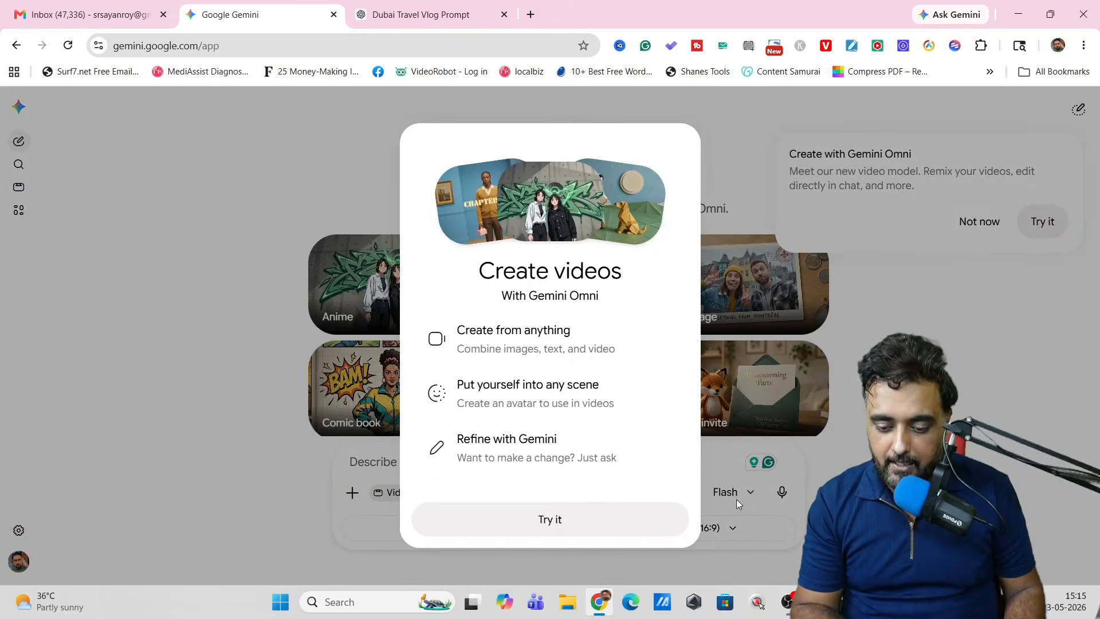
left_click(834, 286)
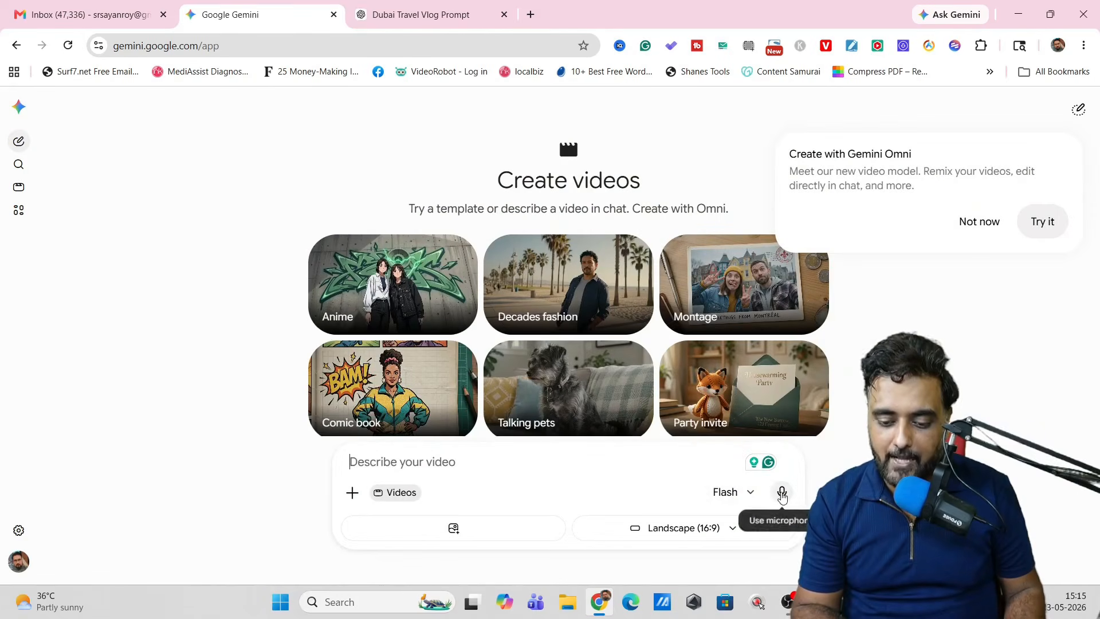
- Choose the 3.5 Flash model for the video prompt and look through the additional tools
left_click(752, 495)
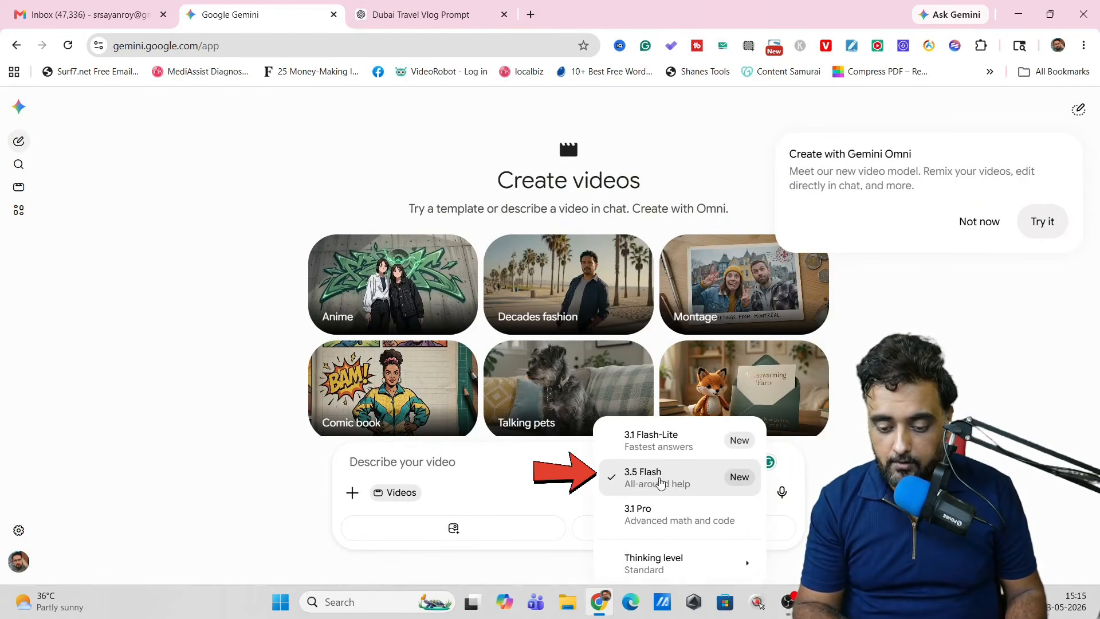
left_click(676, 479)
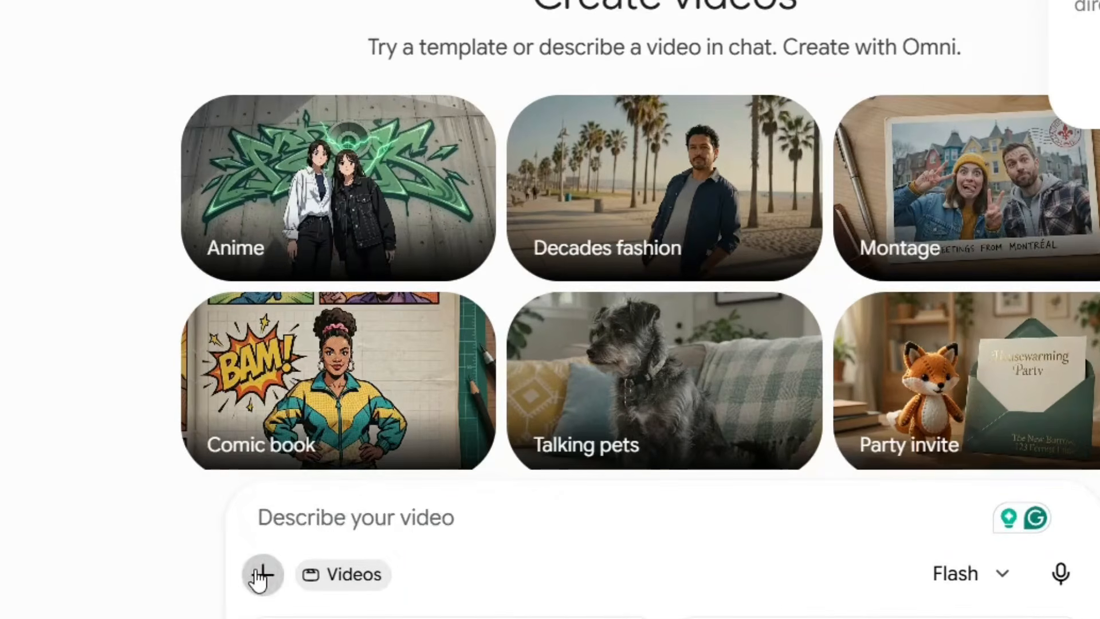
left_click(263, 575)
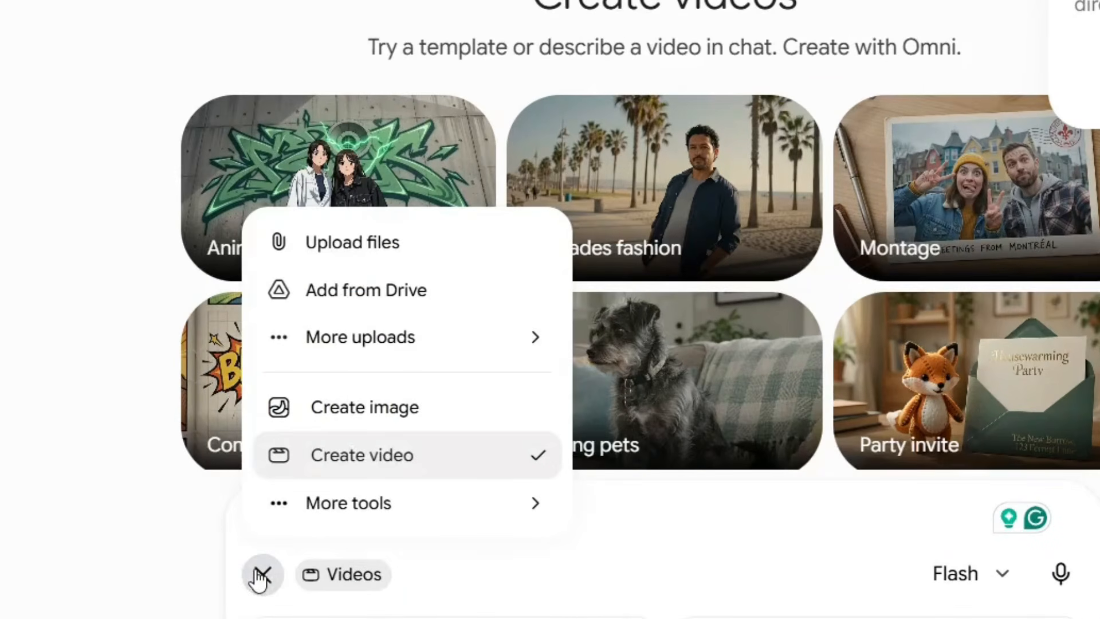
mouse_move(430, 509)
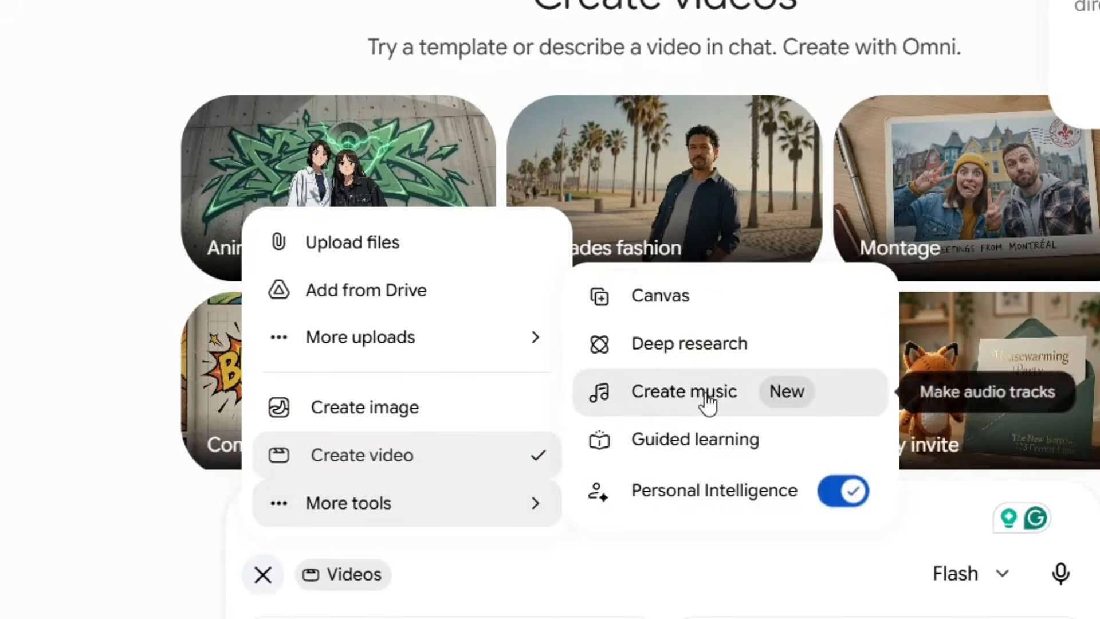